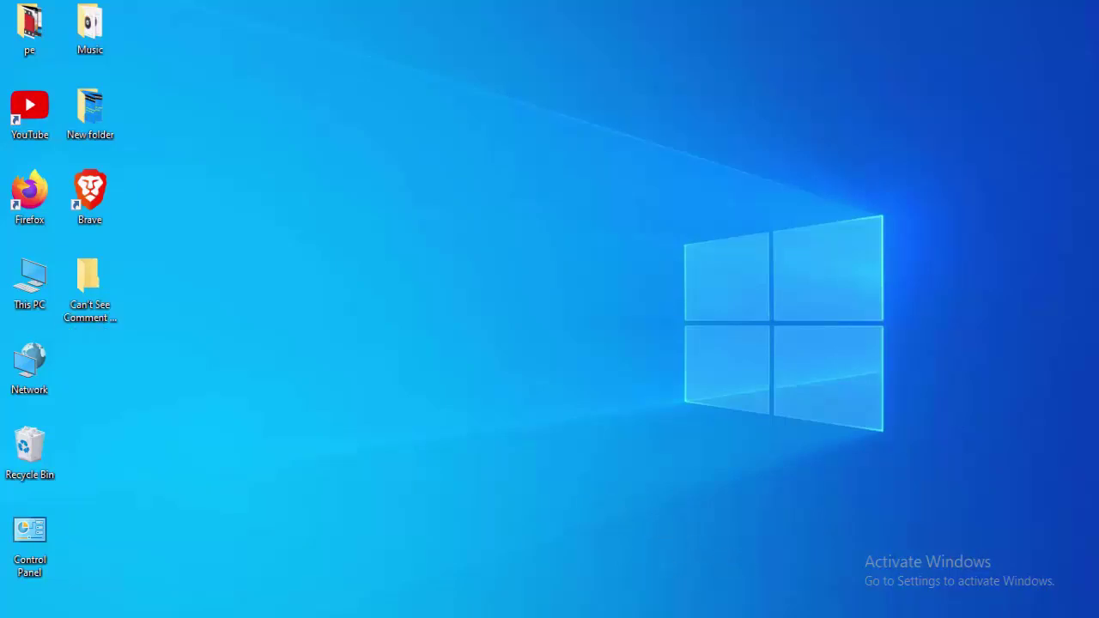
# Step: Restart the Windows Explorer process from a maximized Task Manager, then close Task Manager
pyautogui.rightClick(750, 617)
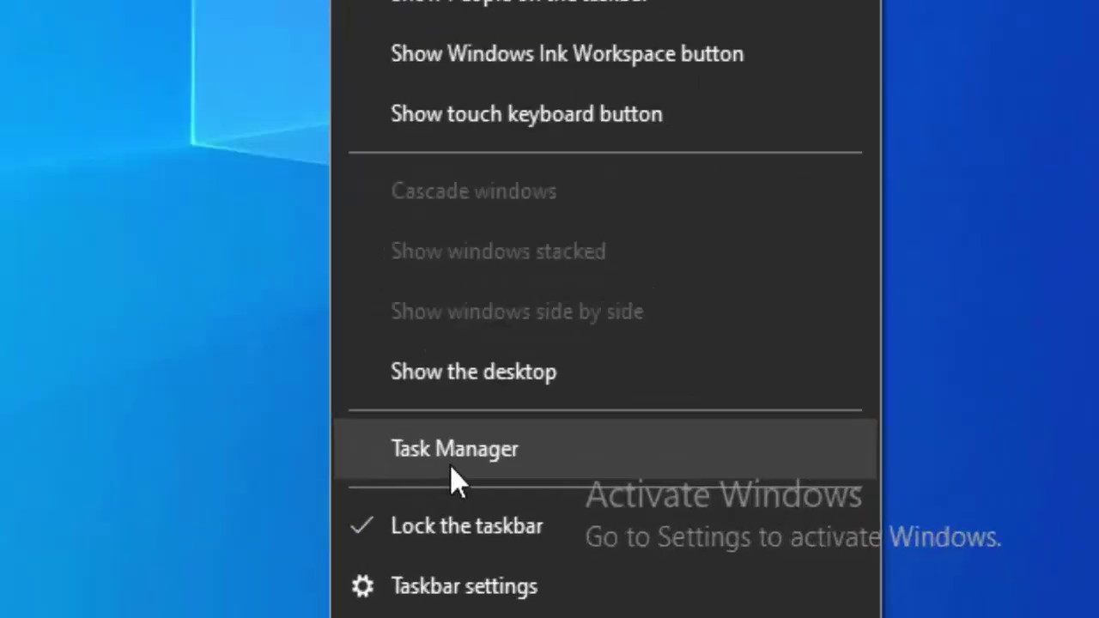
pyautogui.click(803, 547)
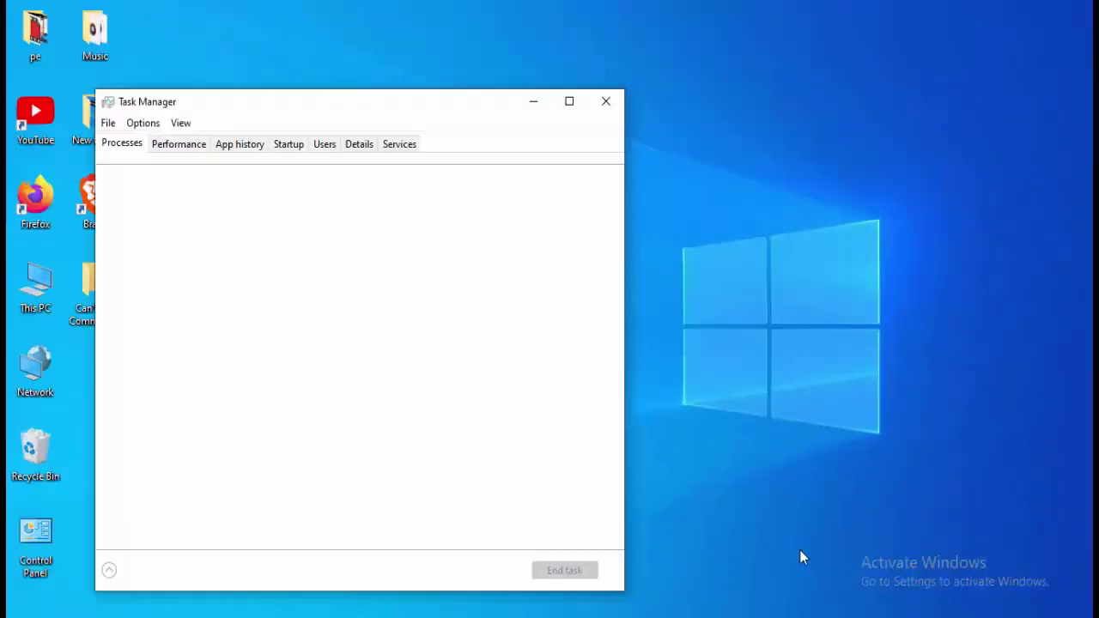
pyautogui.click(569, 100)
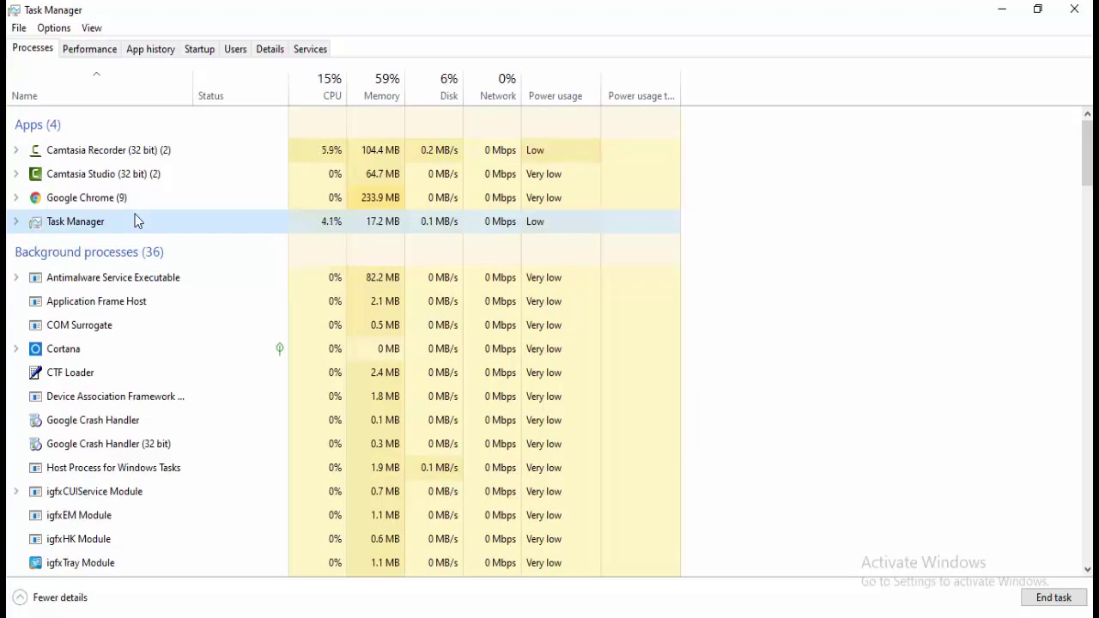
pyautogui.press('w')
pyautogui.press('w')
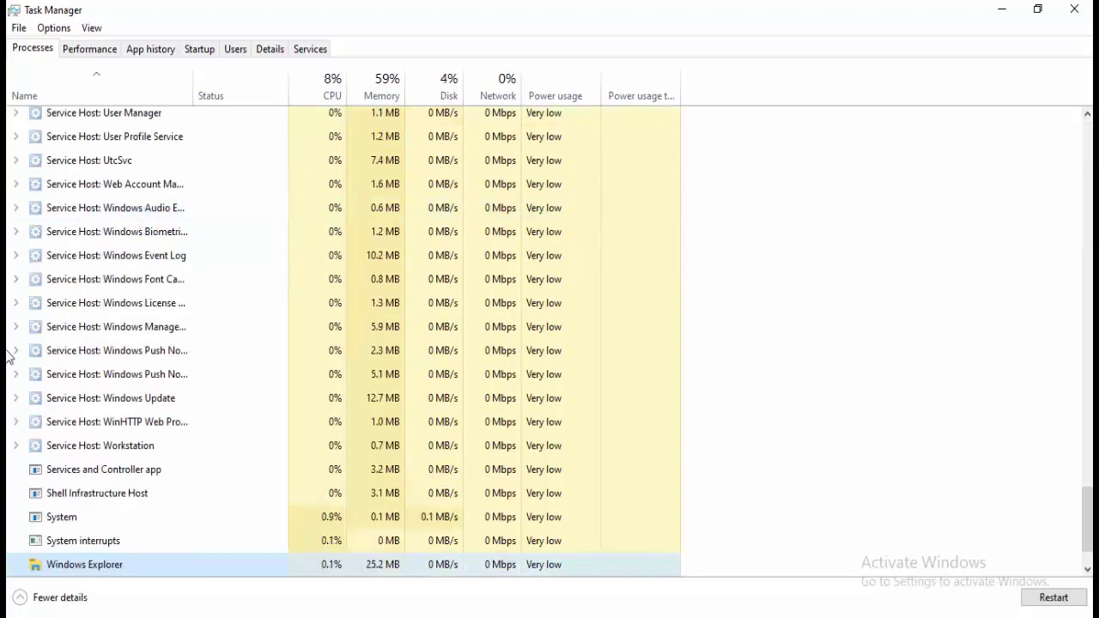
pyautogui.scroll(-1, 6, 357)
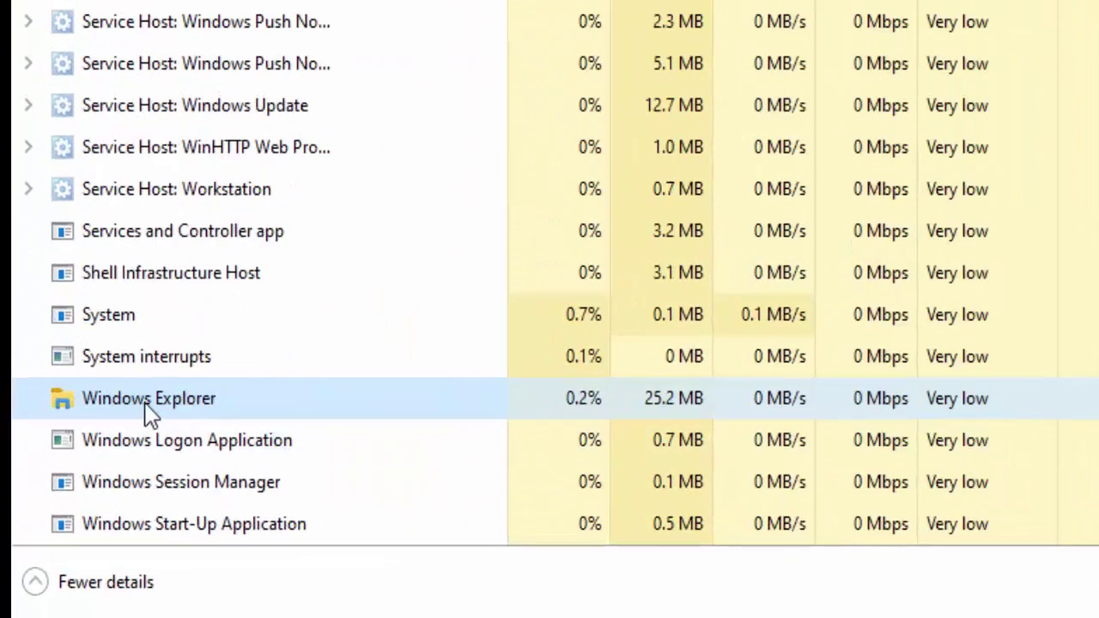
pyautogui.rightClick(129, 408)
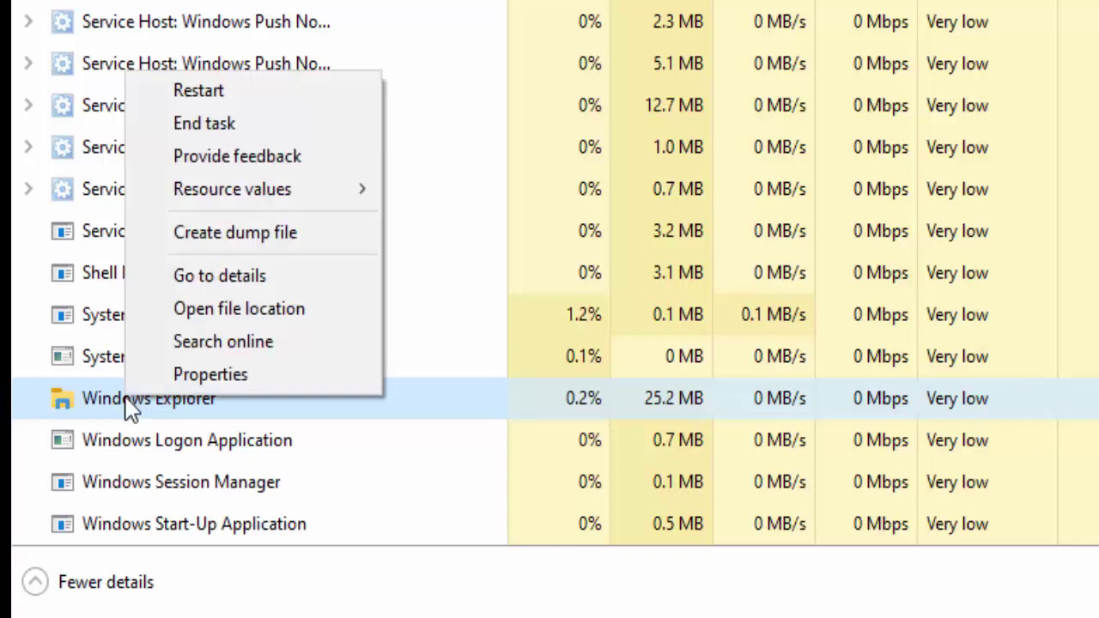
pyautogui.click(192, 110)
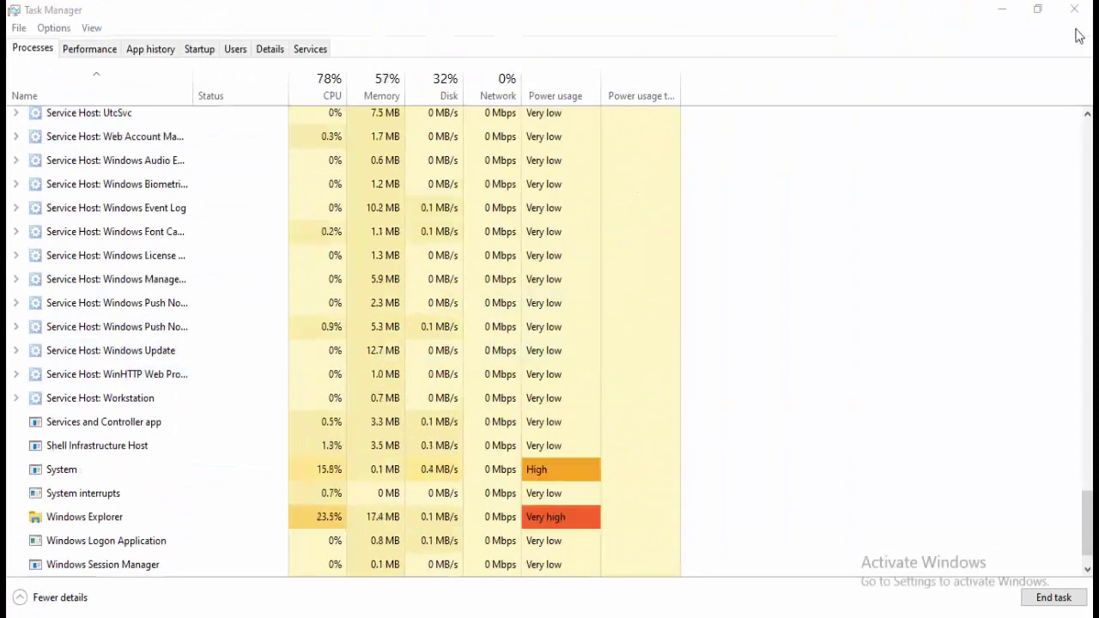
pyautogui.click(1037, 9)
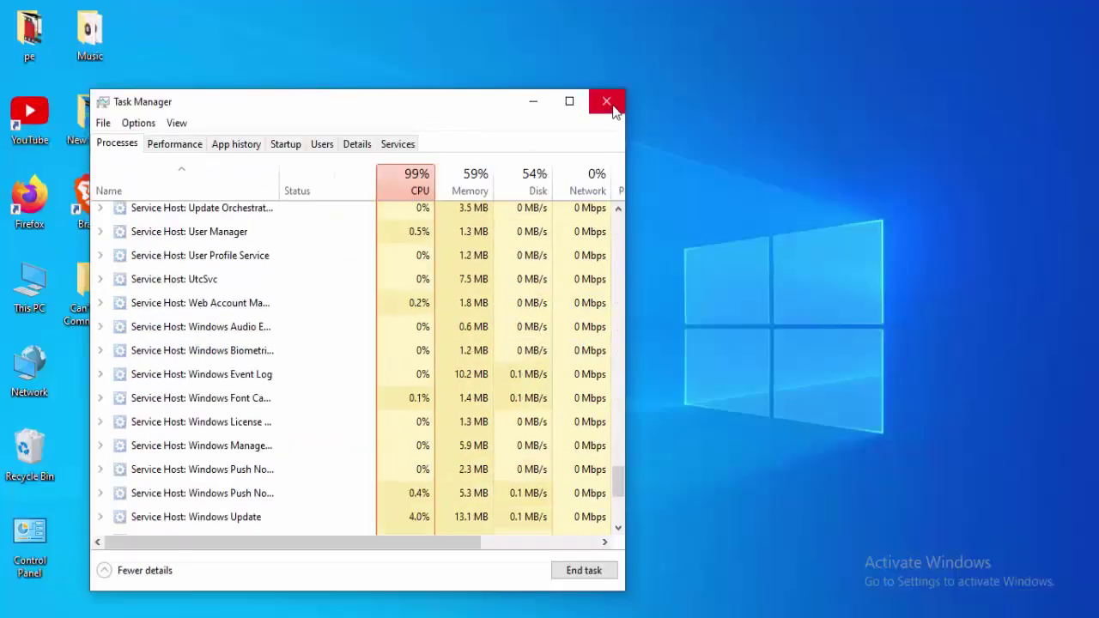
pyautogui.click(611, 103)
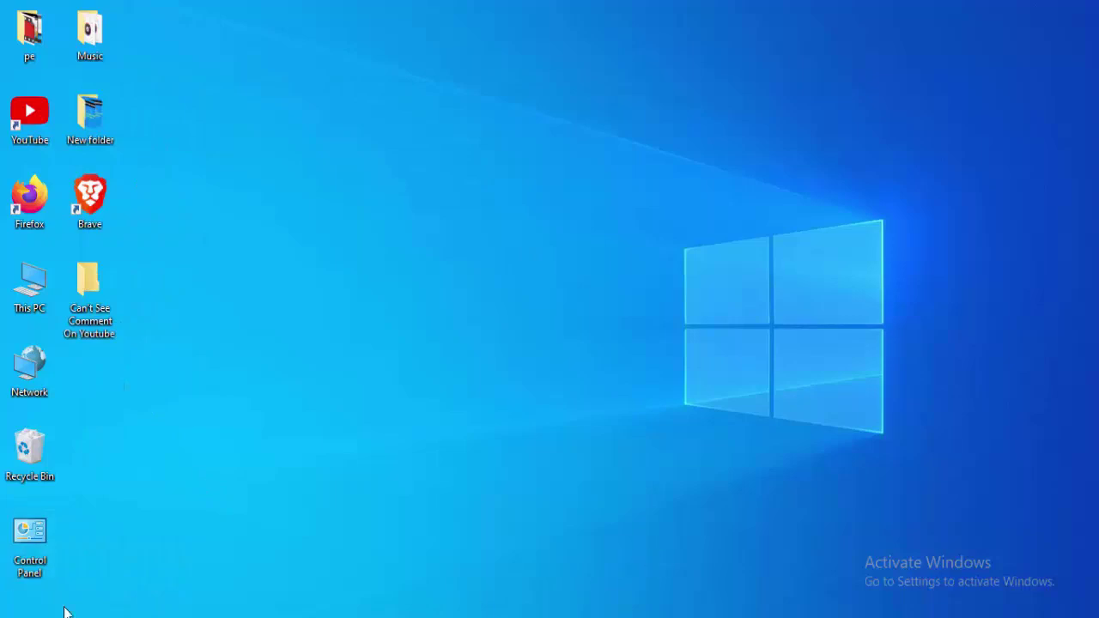
# Step: Search Start for 'comma' and run Command Prompt as administrator
pyautogui.click(5, 615)
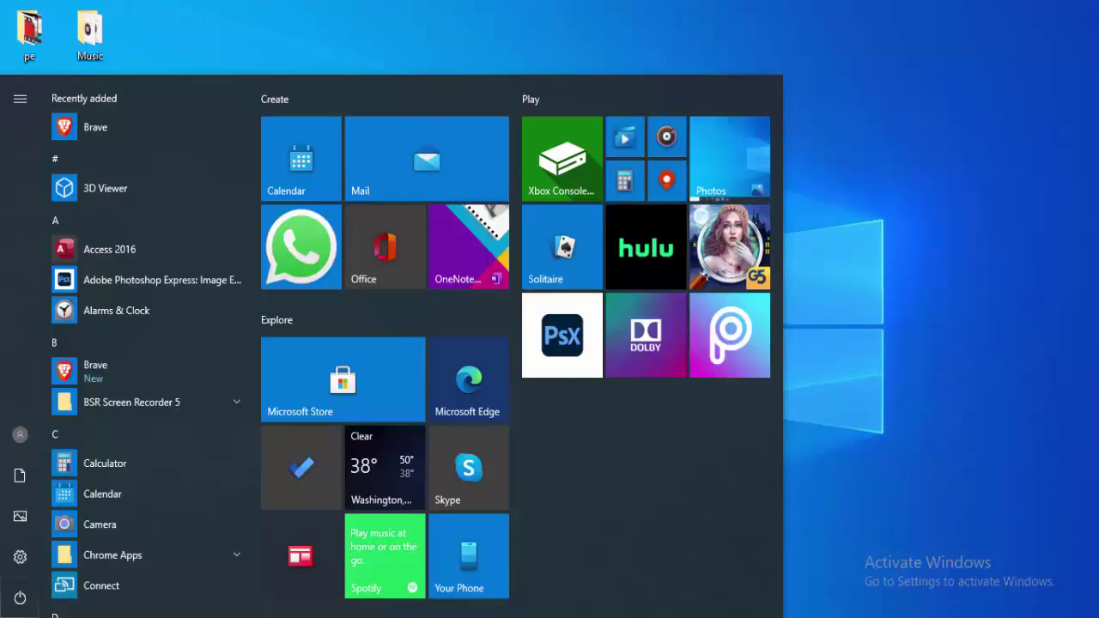
pyautogui.write('comma')
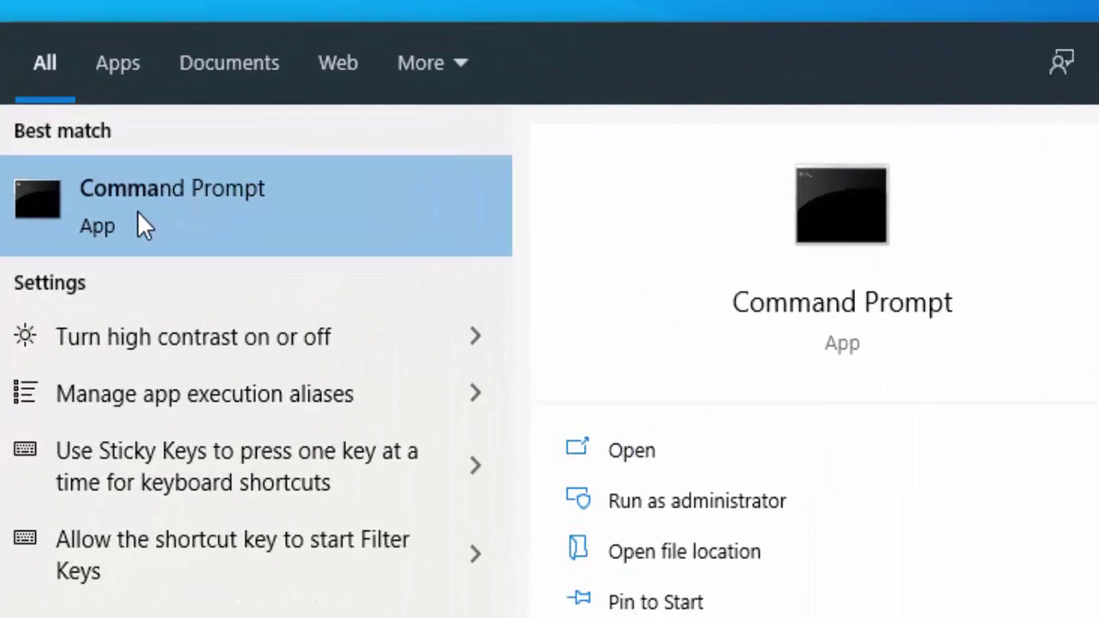
pyautogui.rightClick(140, 213)
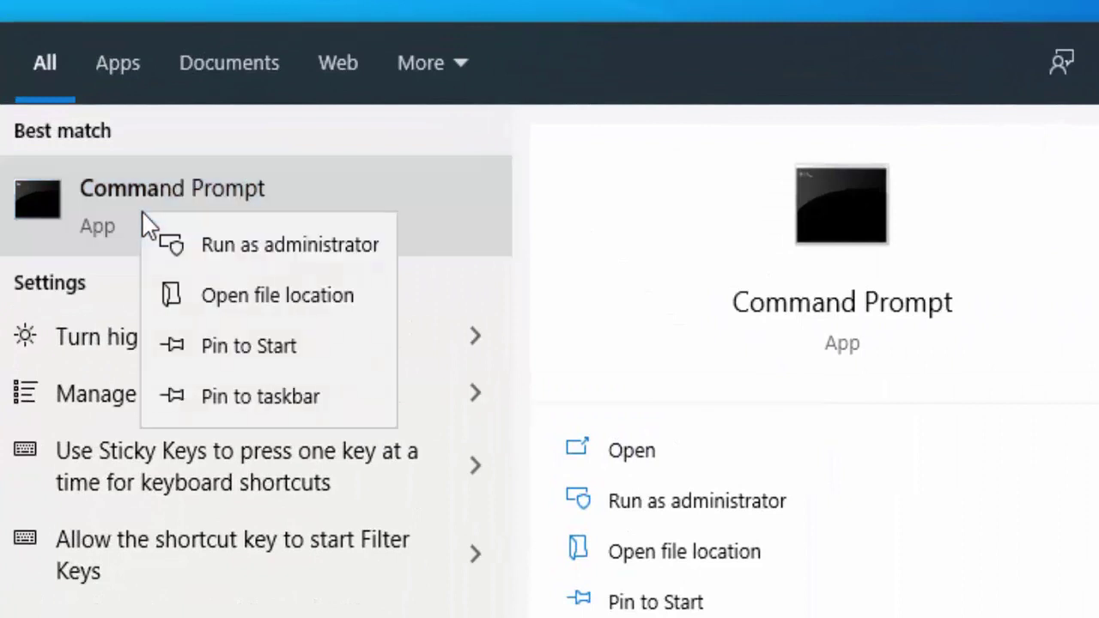
pyautogui.click(252, 248)
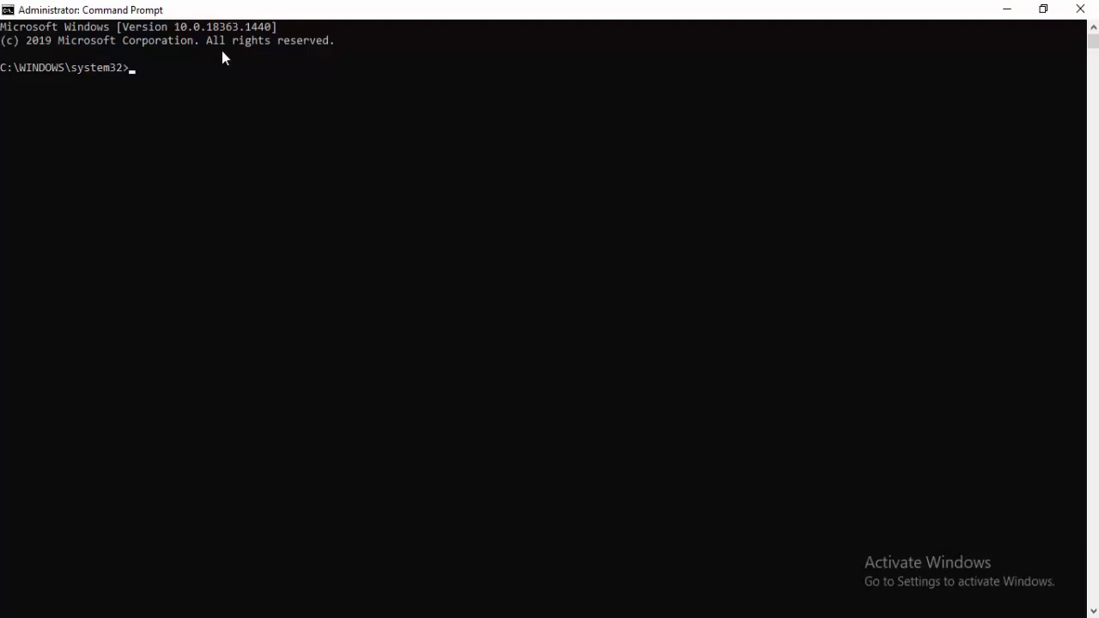
# Step: Run ipconfig /release, ipconfig /flushdns and ipconfig /renew in sequence
pyautogui.write('ipconfig /')
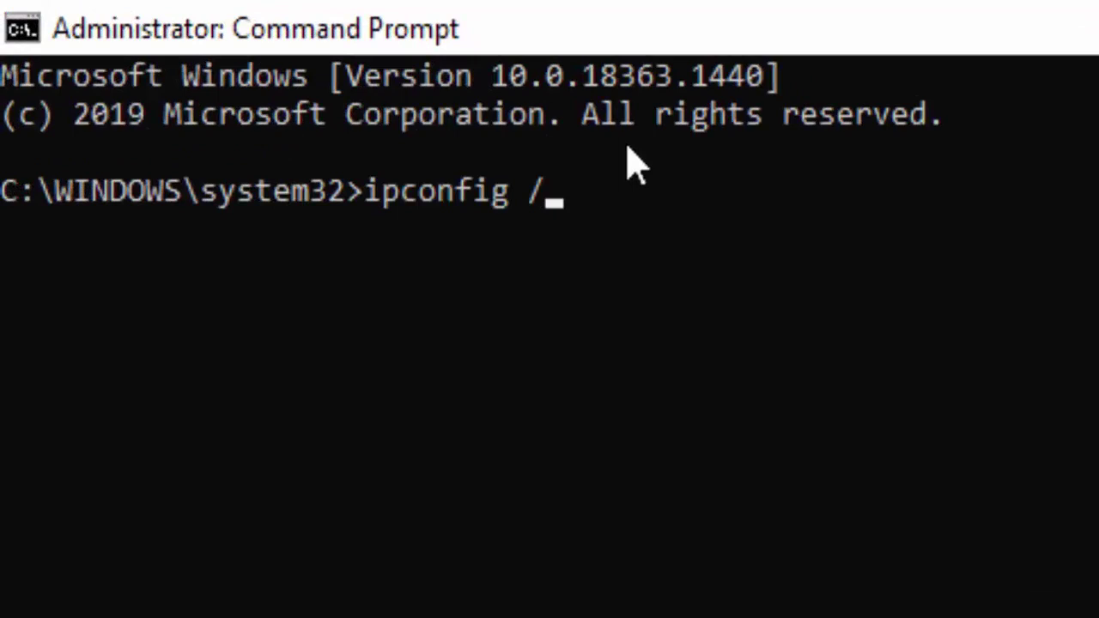
pyautogui.write('release')
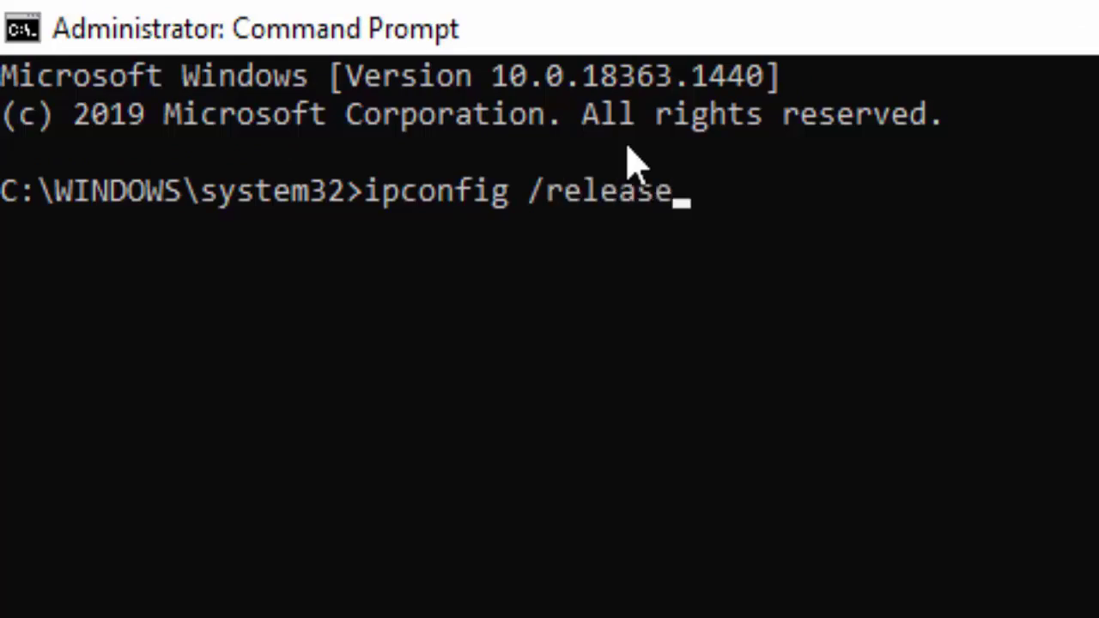
pyautogui.press('Return')
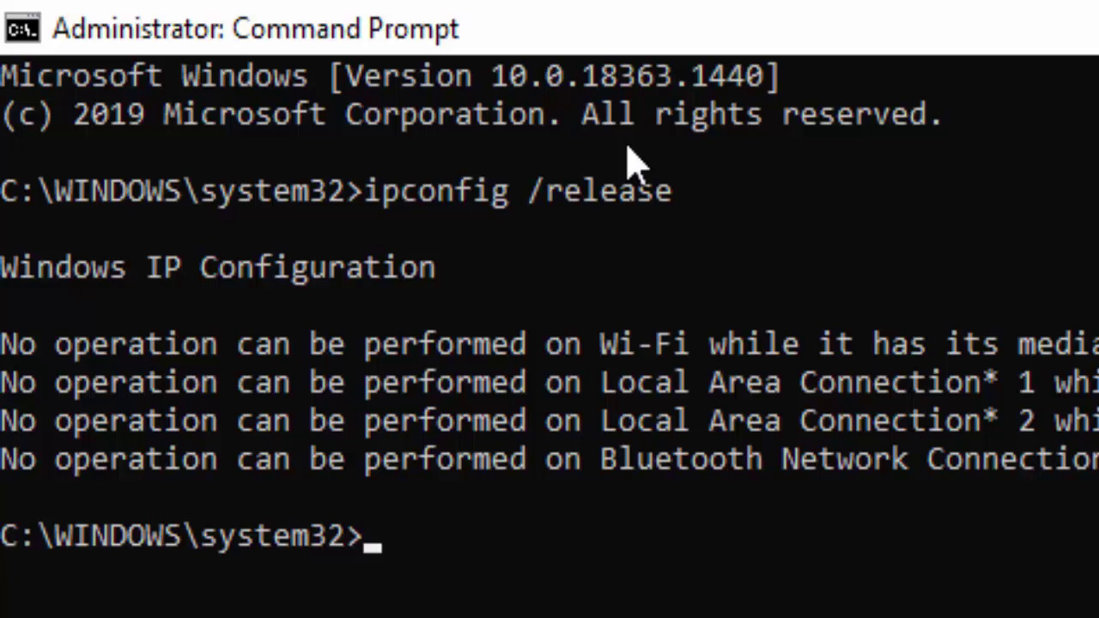
pyautogui.write('ipconfig ')
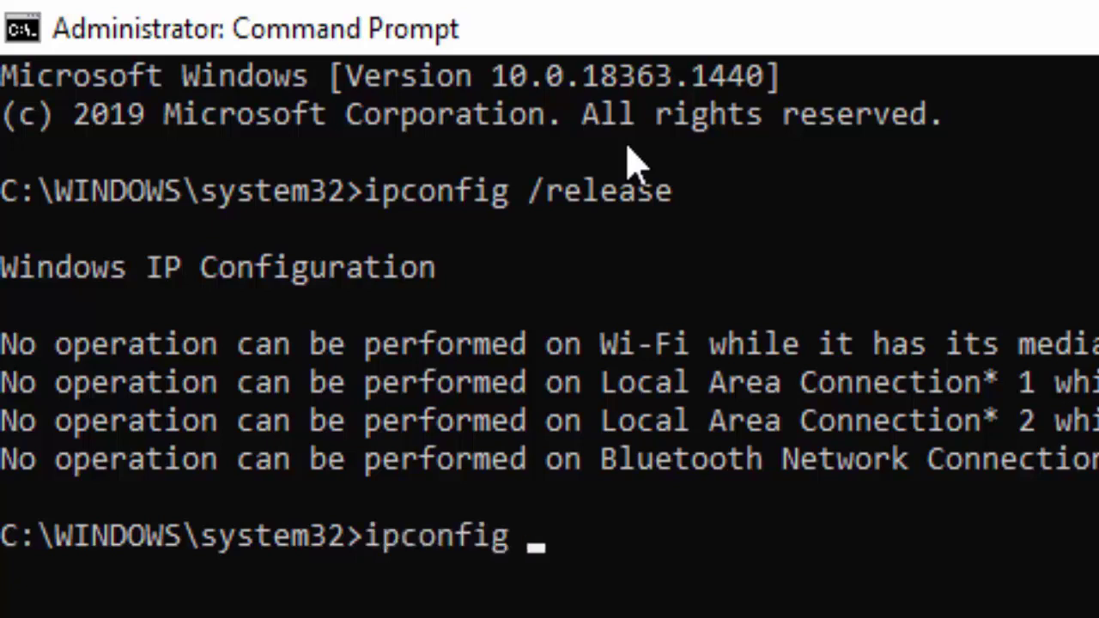
pyautogui.write('/flushdns')
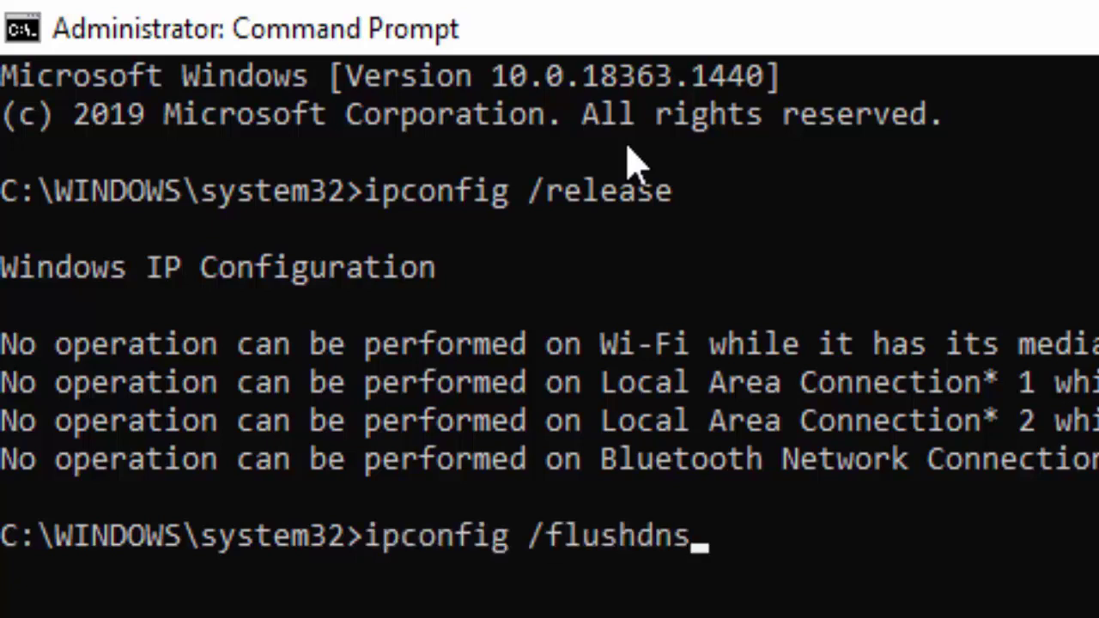
pyautogui.press('Return')
pyautogui.write('ipconfig /renew')
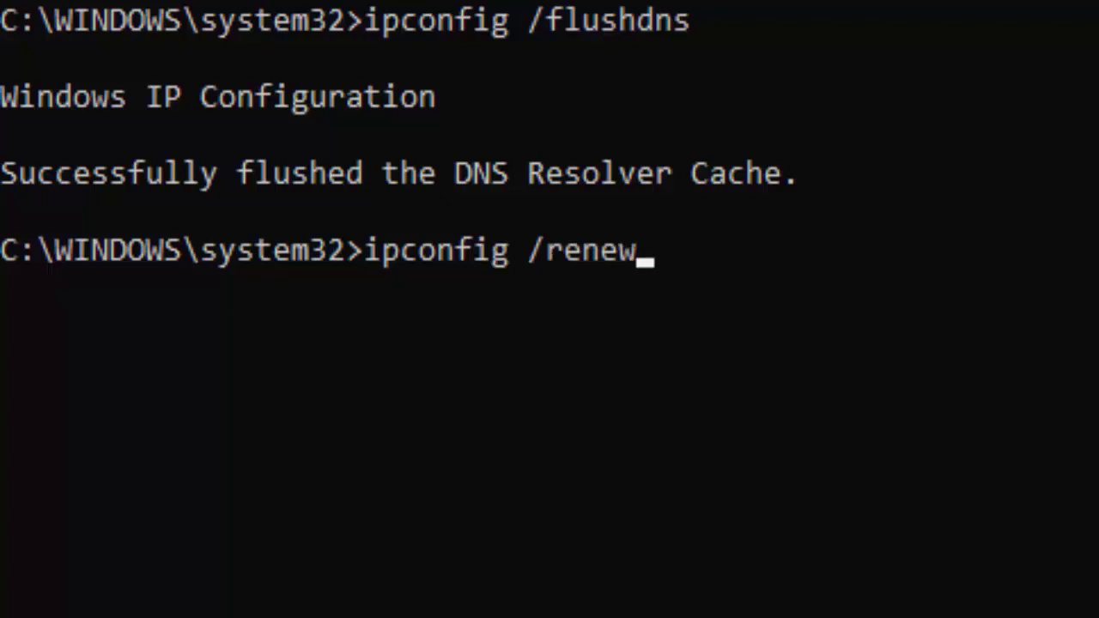
pyautogui.press('Return')
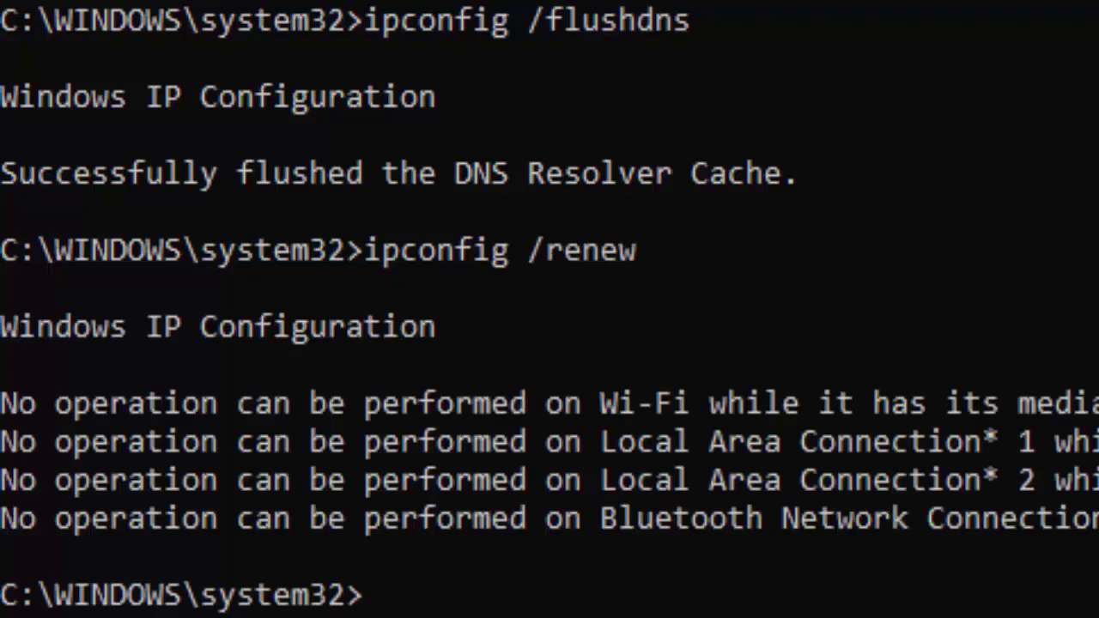
# Step: Run netsh int ip reset followed by netsh winsock reset
pyautogui.write('netsh')
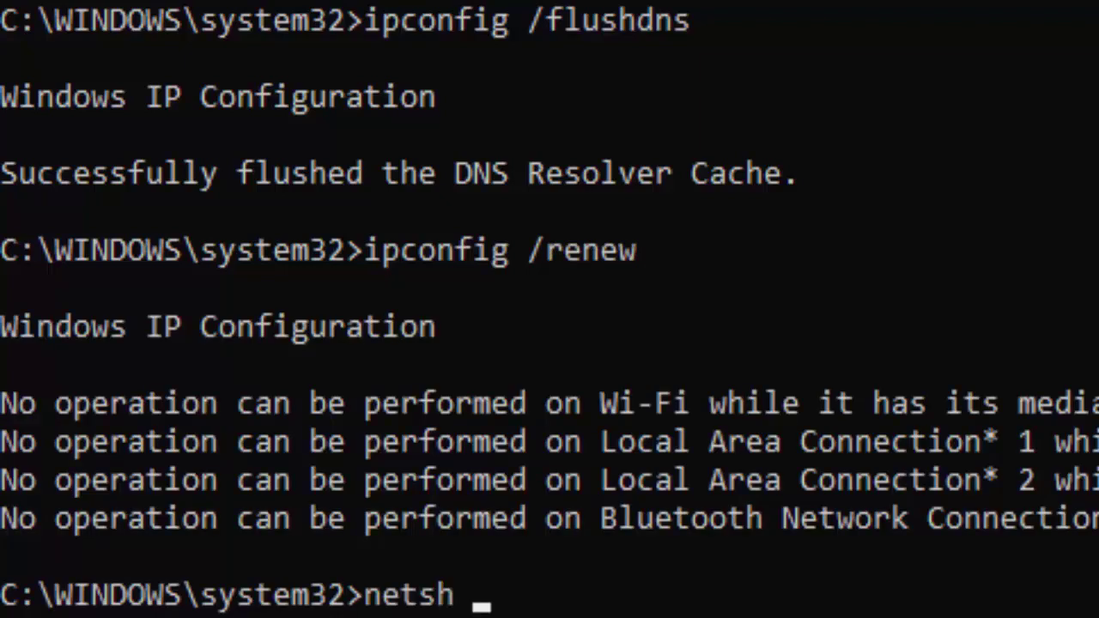
pyautogui.write(' int ')
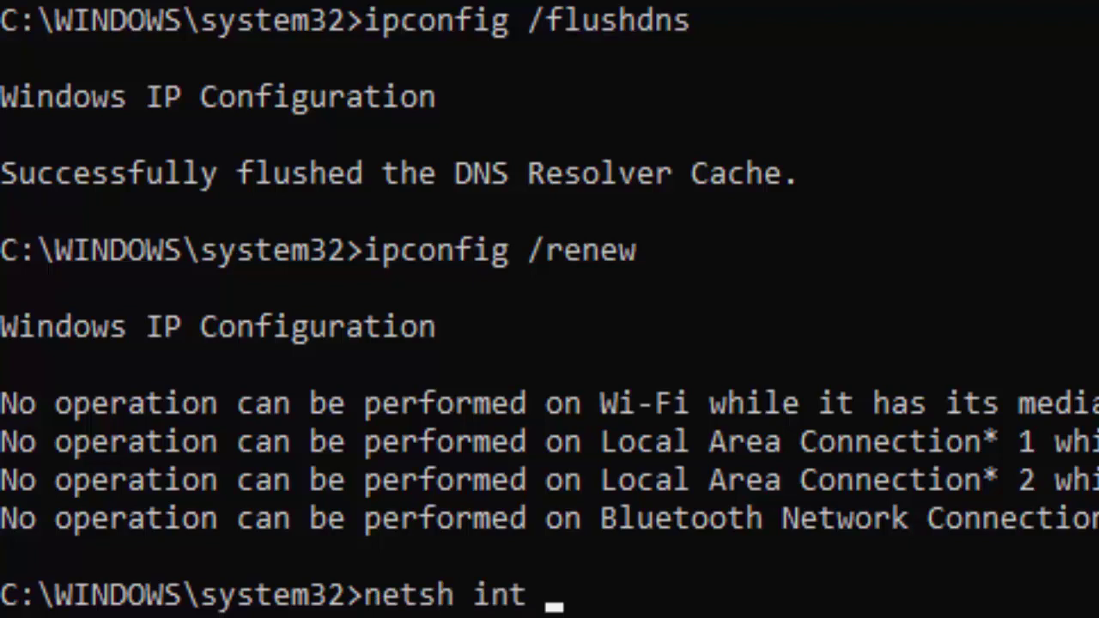
pyautogui.write('ip')
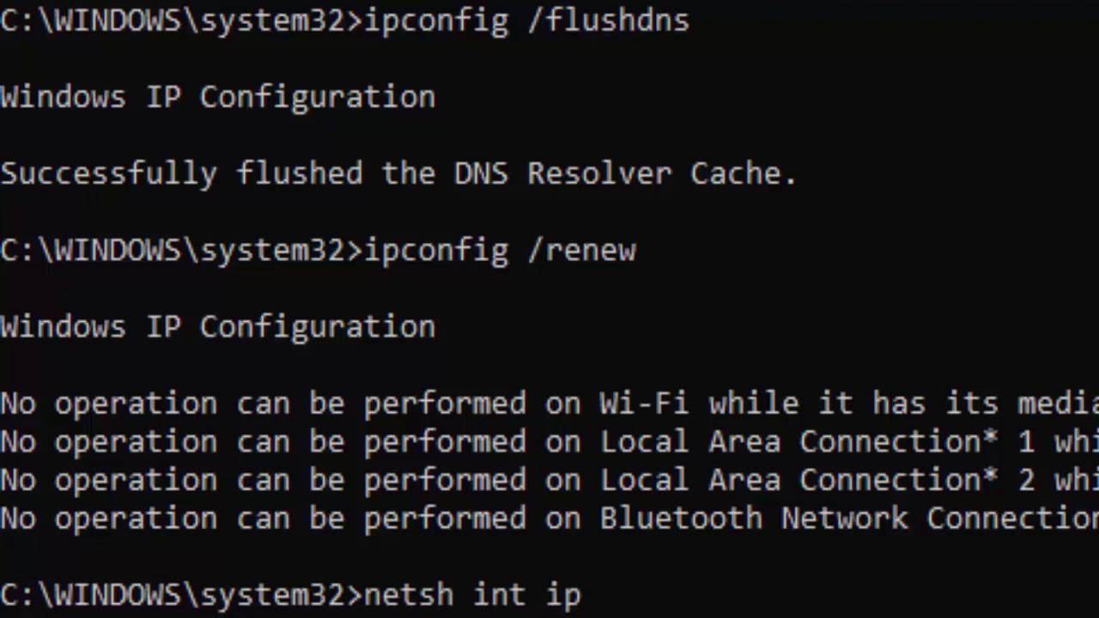
pyautogui.write(' reset')
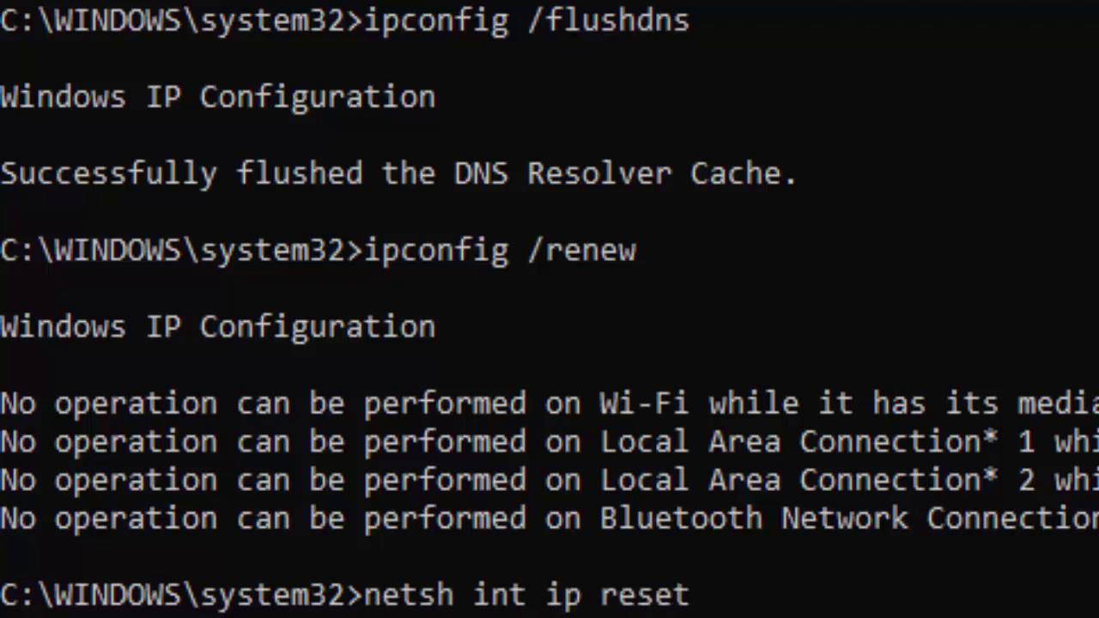
pyautogui.press('Return')
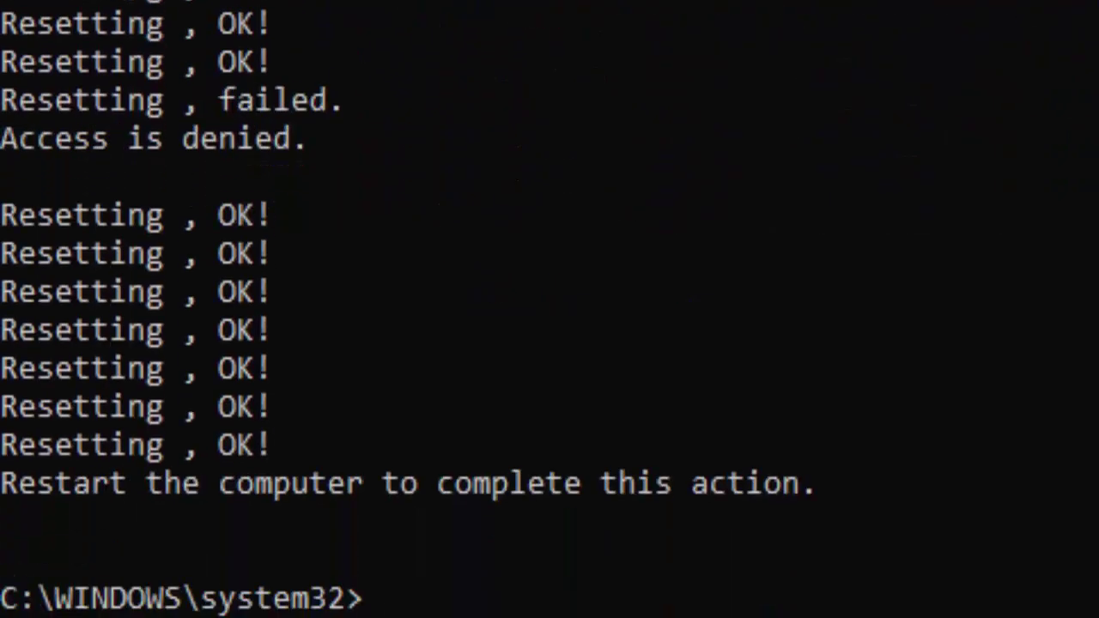
pyautogui.write('netsh ')
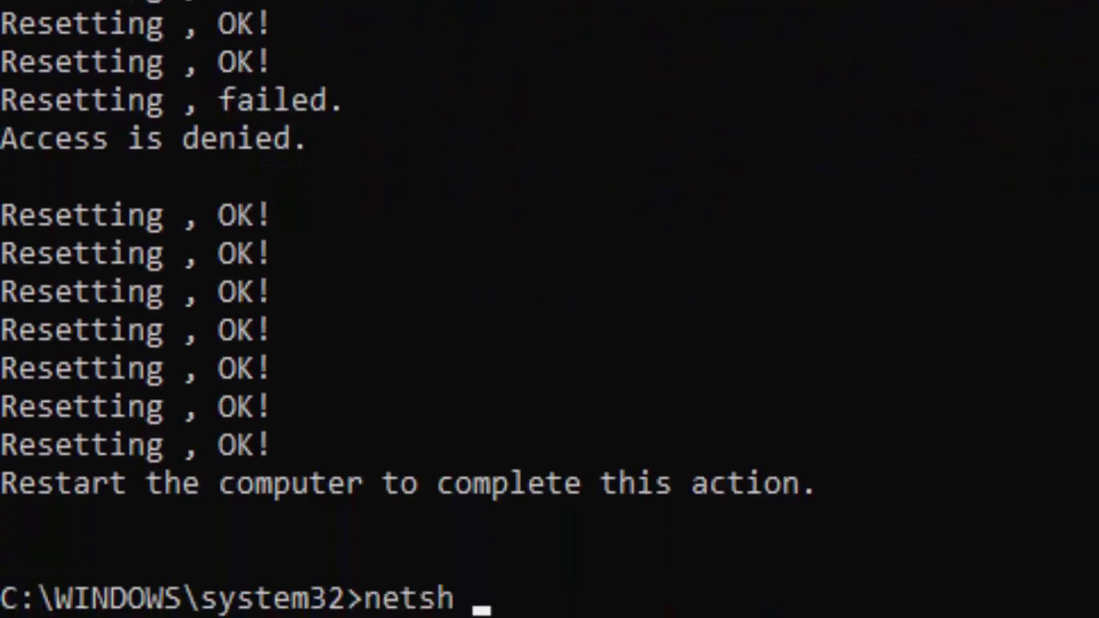
pyautogui.write('winsock ')
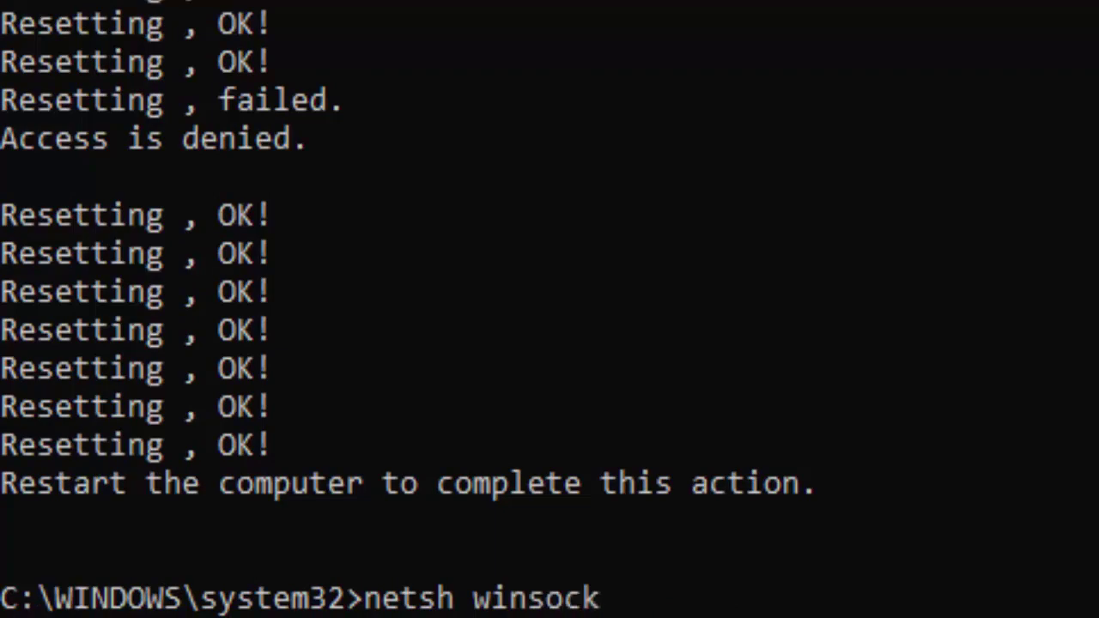
pyautogui.write('reset')
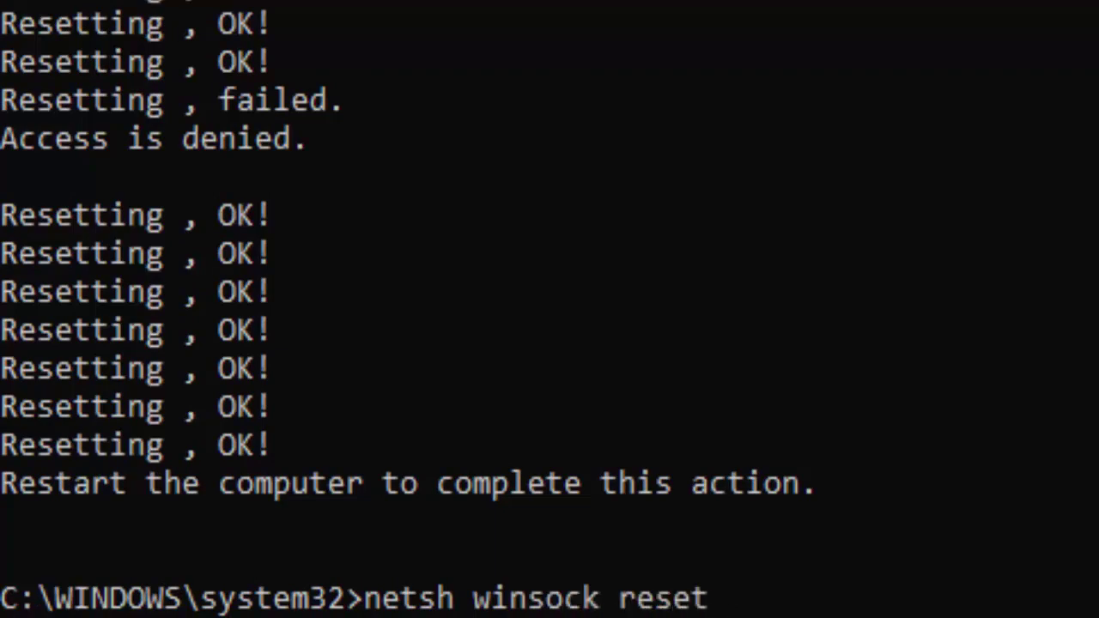
pyautogui.press('Return')
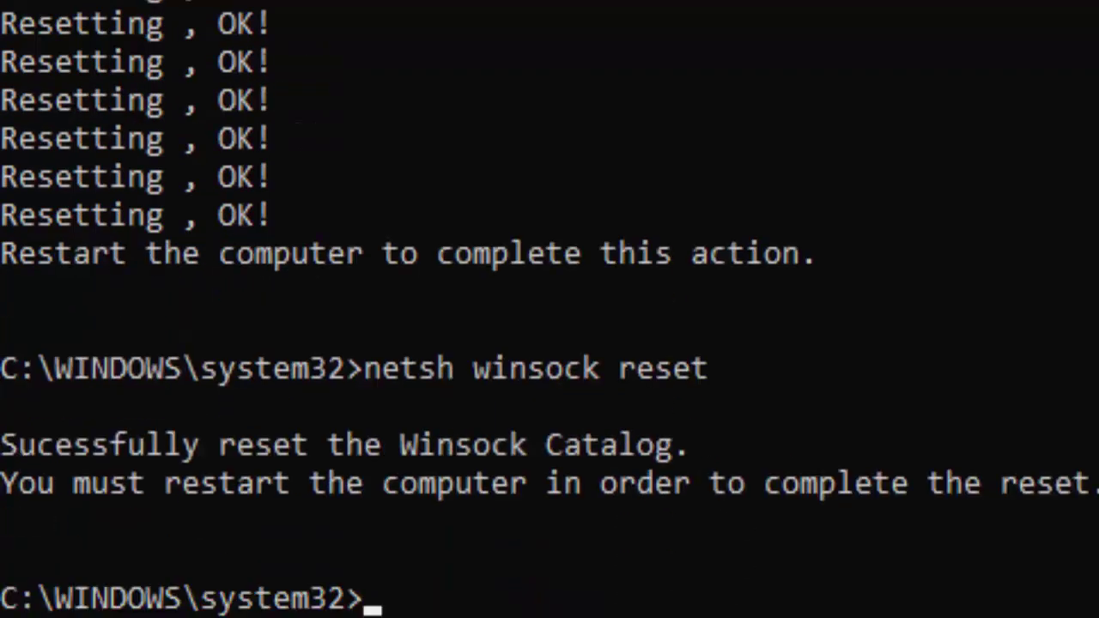
# Step: Start a system file check with sfc /scannow
pyautogui.write('sfc /')
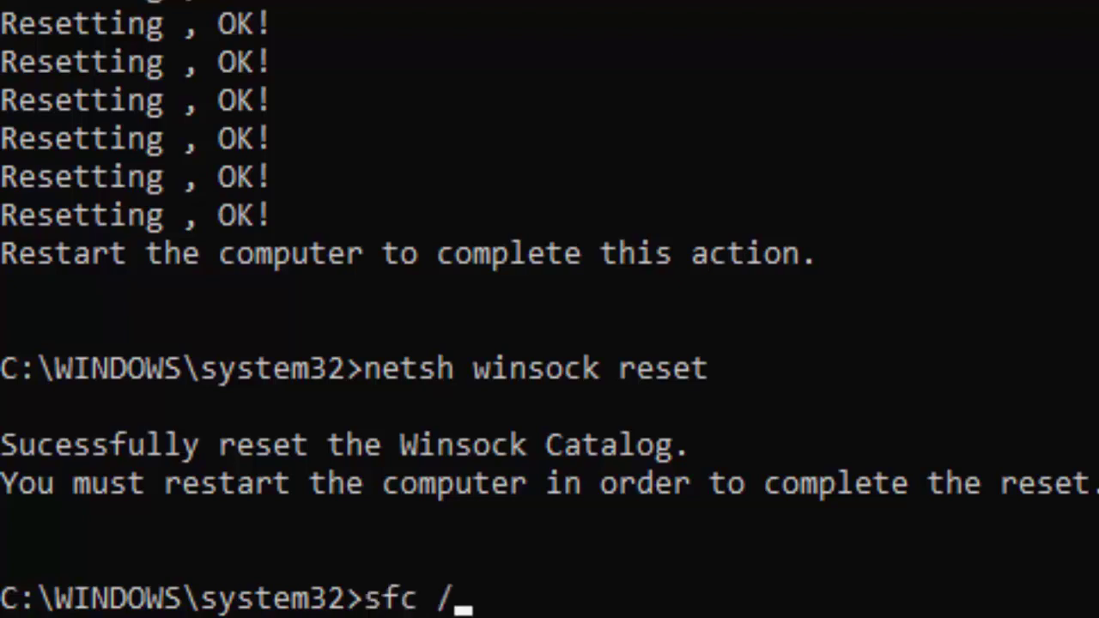
pyautogui.write('scannow')
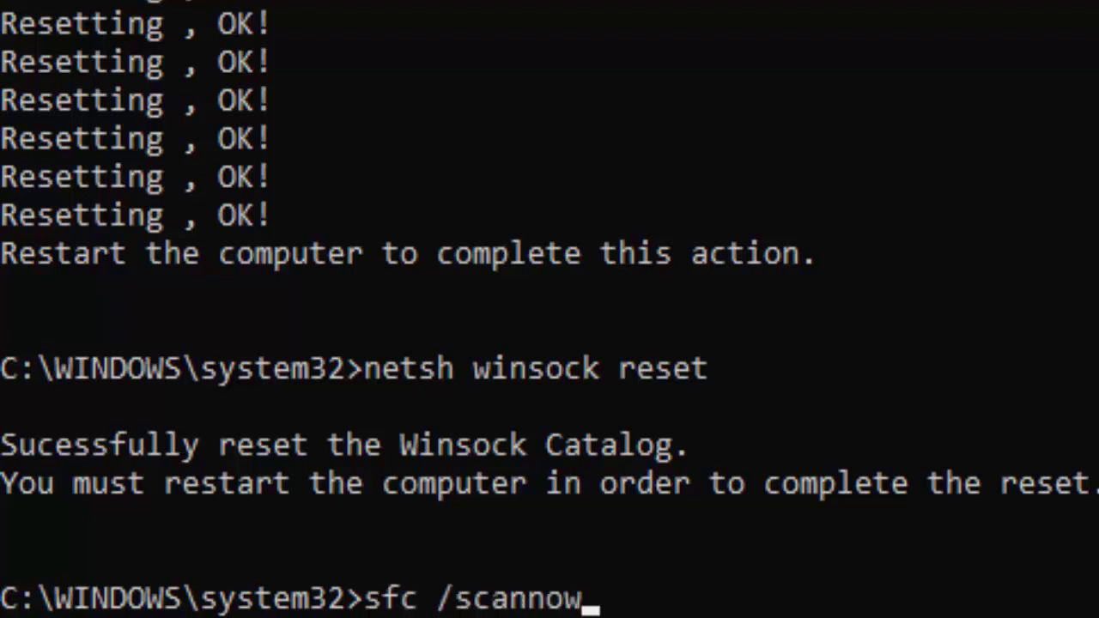
pyautogui.press('Return')
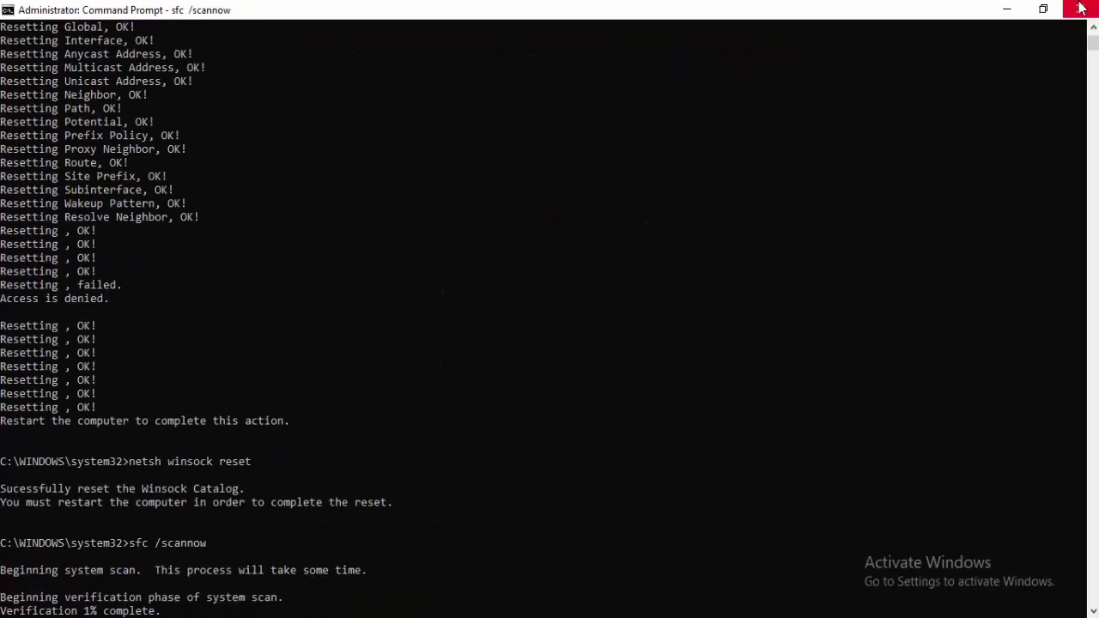
# Step: Close the Command Prompt window and cancel the Shut Down Windows dialog
pyautogui.click(1080, 9)
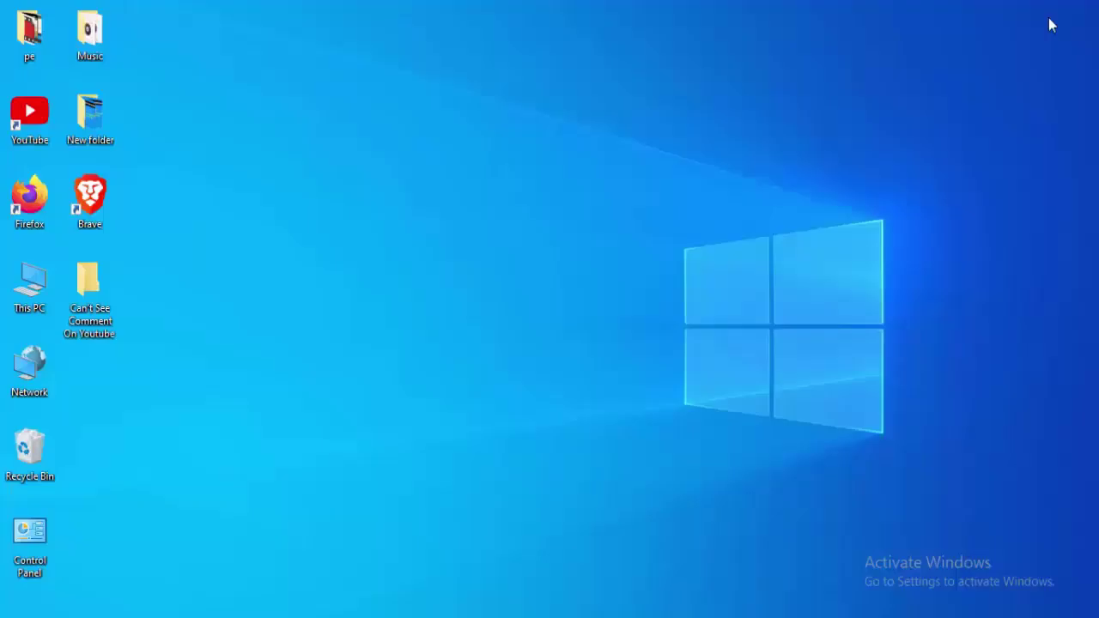
pyautogui.hotkey('alt', 'F4')
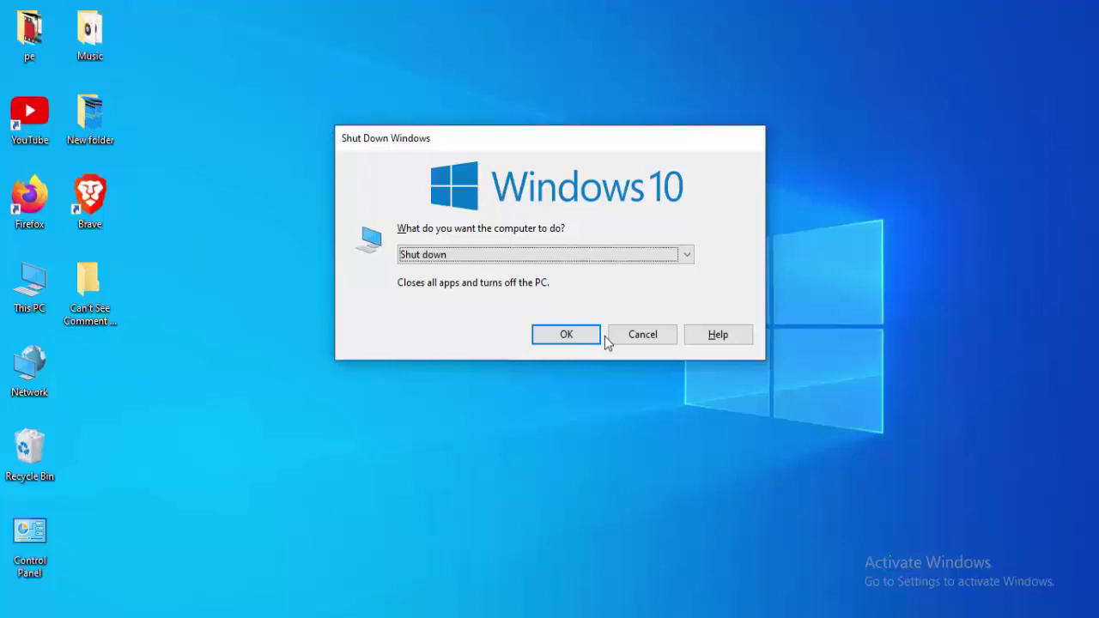
pyautogui.click(614, 340)
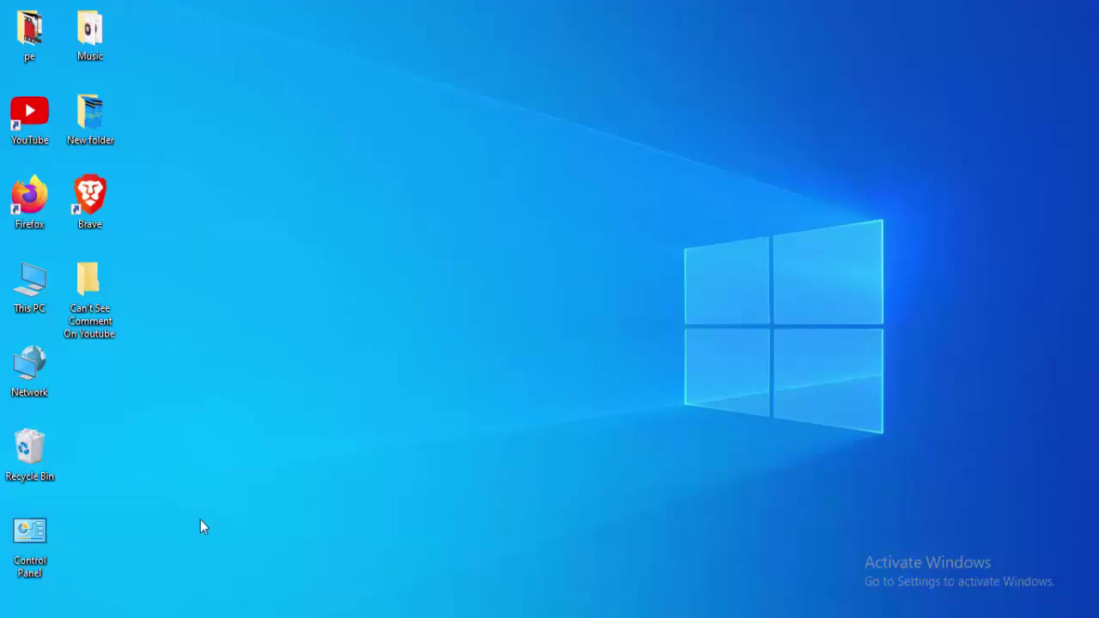
# Step: Open Device Manager through a Start menu search for 'device manager'
pyautogui.press('super')
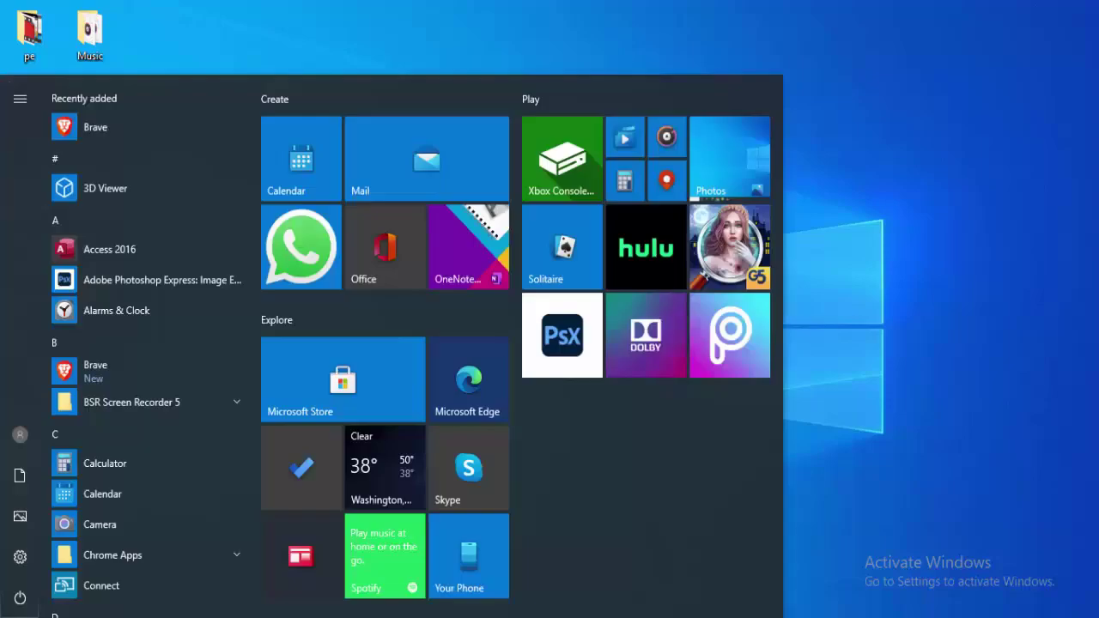
pyautogui.write('d')
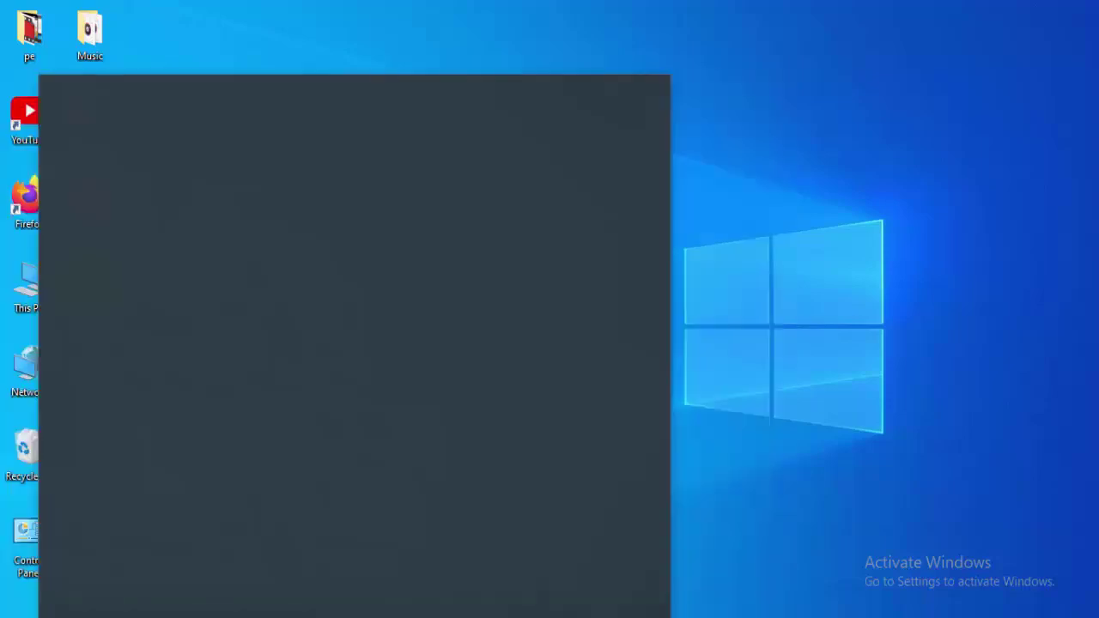
pyautogui.write('evice manager')
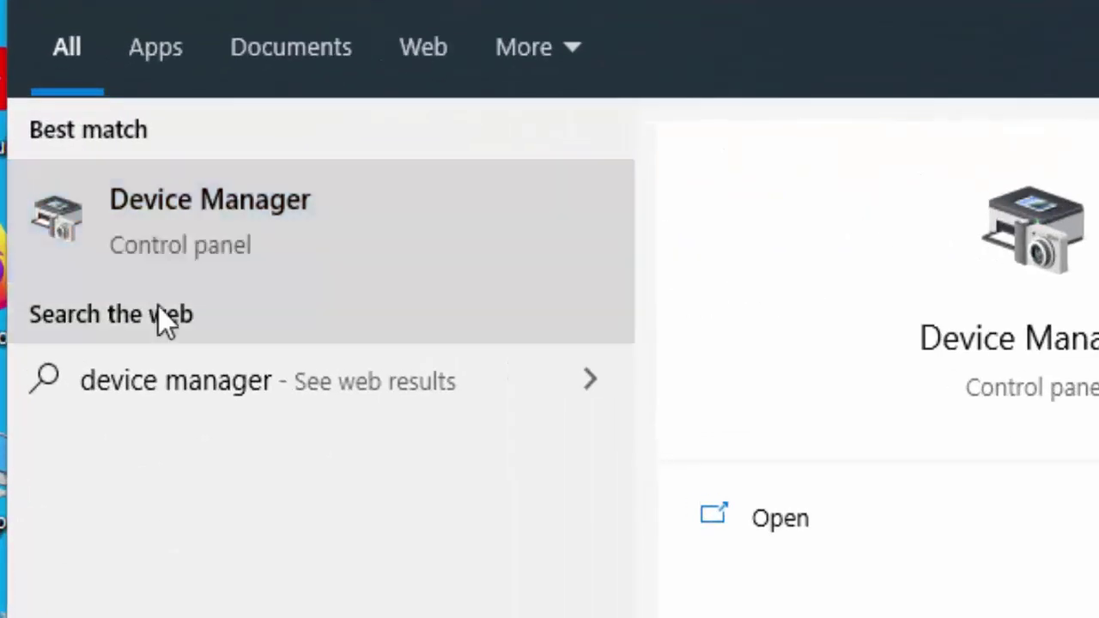
pyautogui.press('Escape')
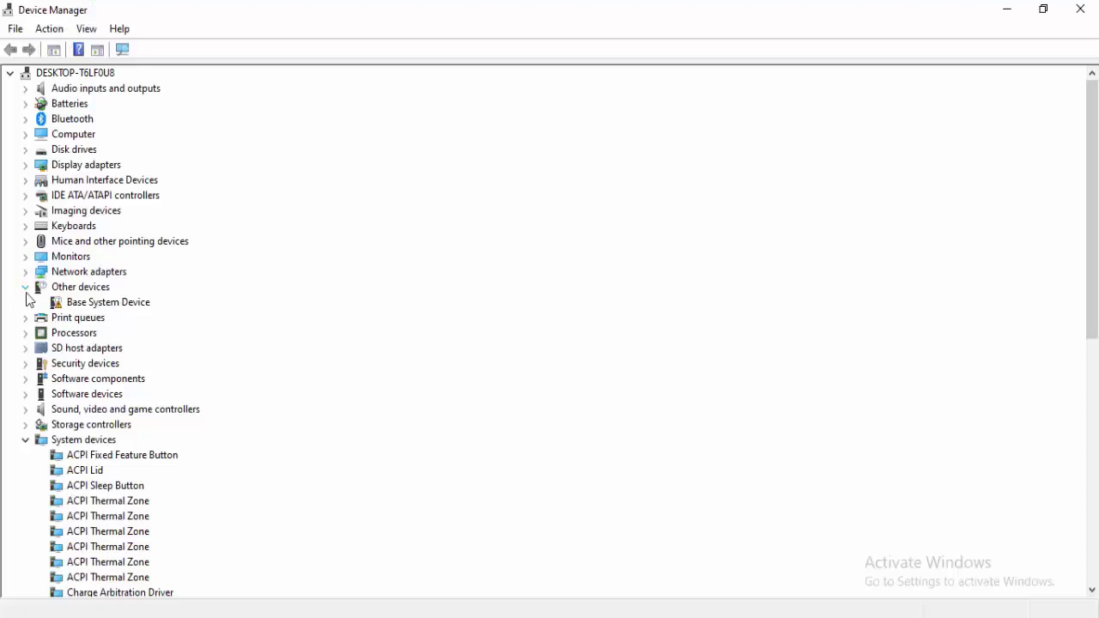
# Step: Search automatically for an updated Intel(R) HD Graphics 4000 display driver
pyautogui.click(26, 289)
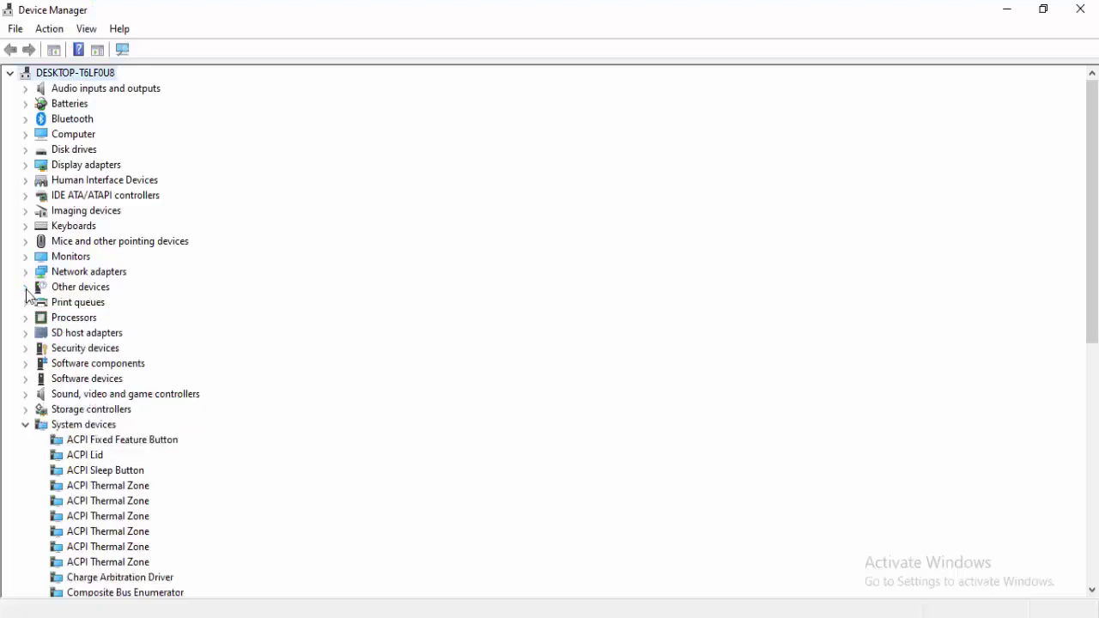
pyautogui.click(26, 165)
pyautogui.rightClick(110, 181)
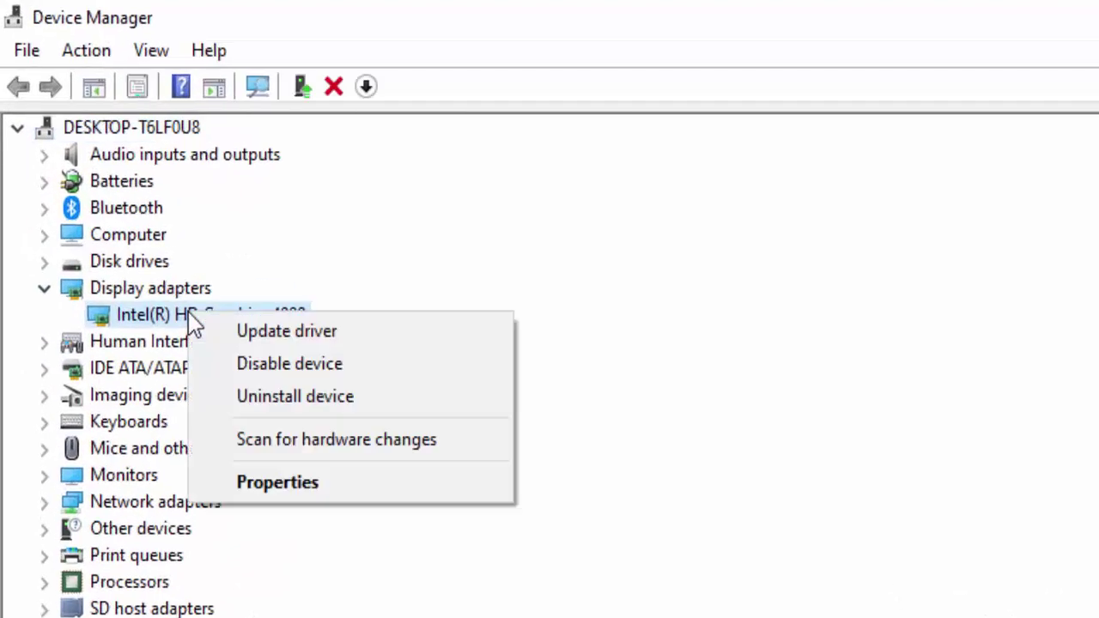
pyautogui.click(257, 341)
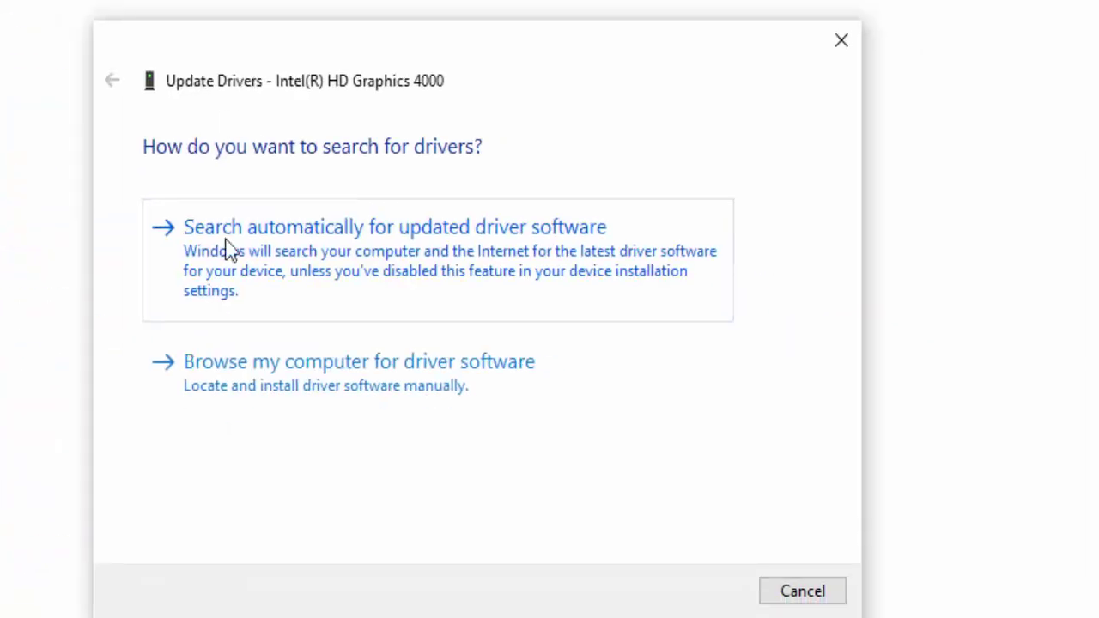
pyautogui.click(481, 249)
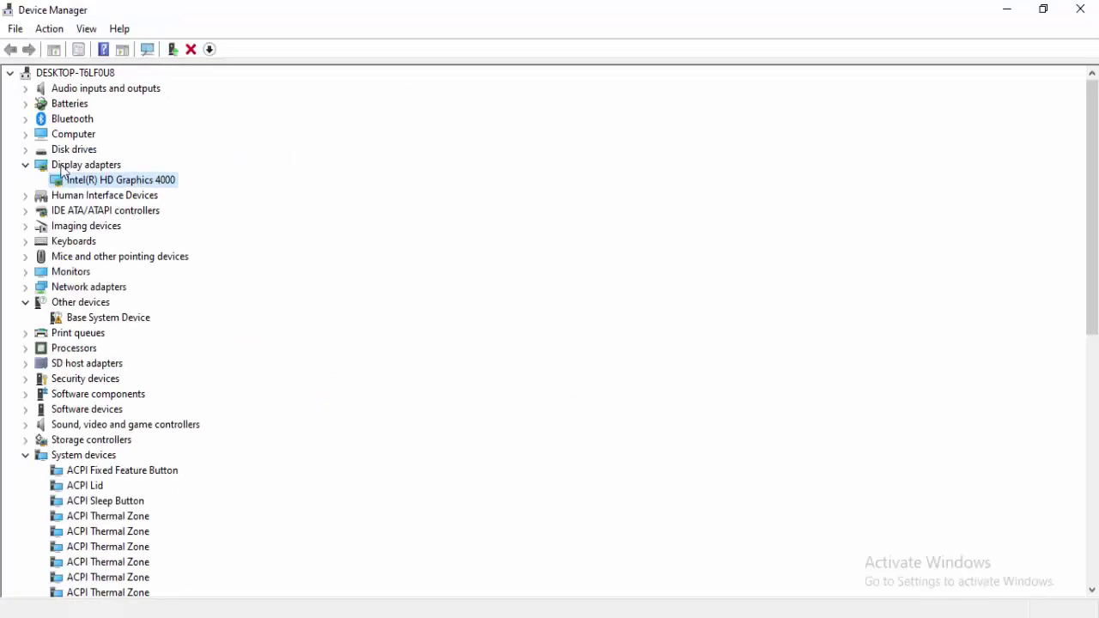
# Step: Install the generic Disk drive driver from this computer for the ST500VT000-1DK142 disk
pyautogui.click(25, 164)
pyautogui.click(26, 149)
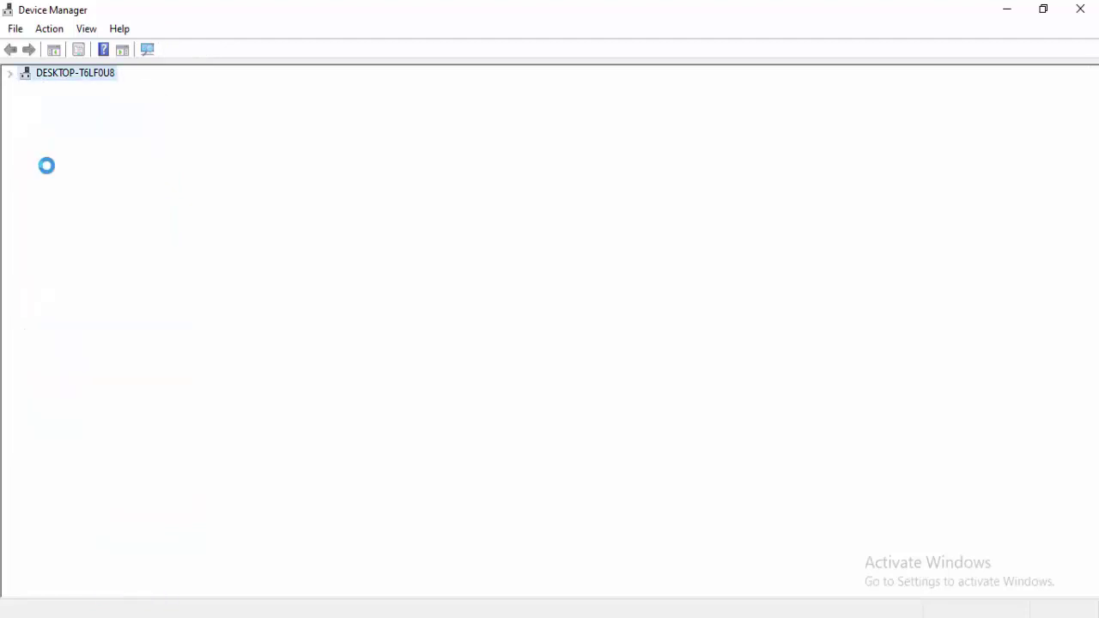
pyautogui.rightClick(63, 163)
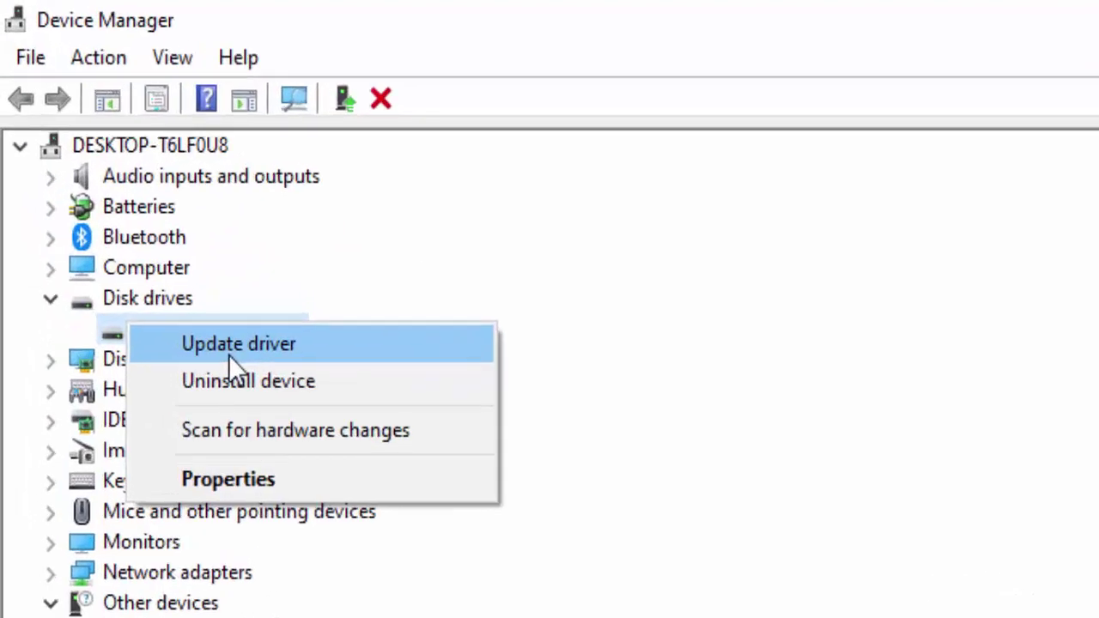
pyautogui.click(229, 353)
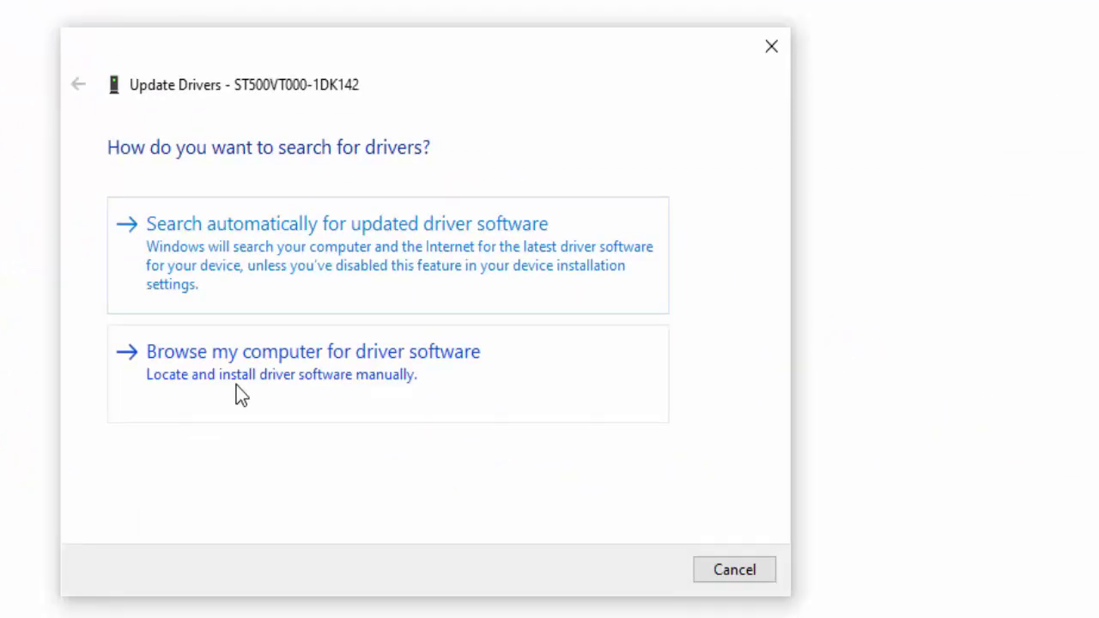
pyautogui.click(236, 387)
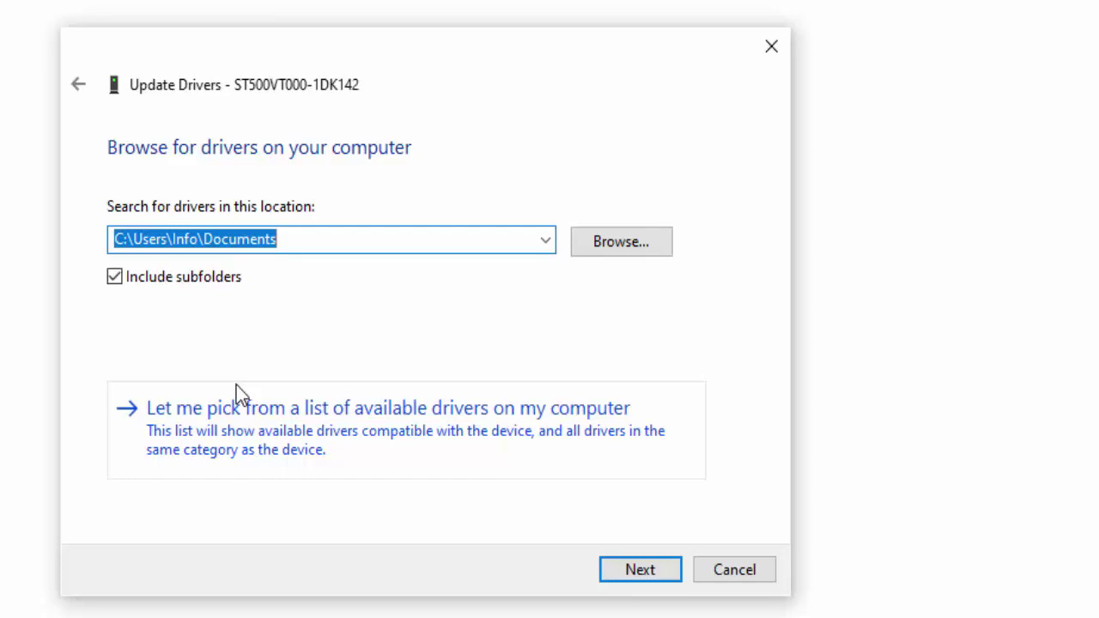
pyautogui.click(237, 387)
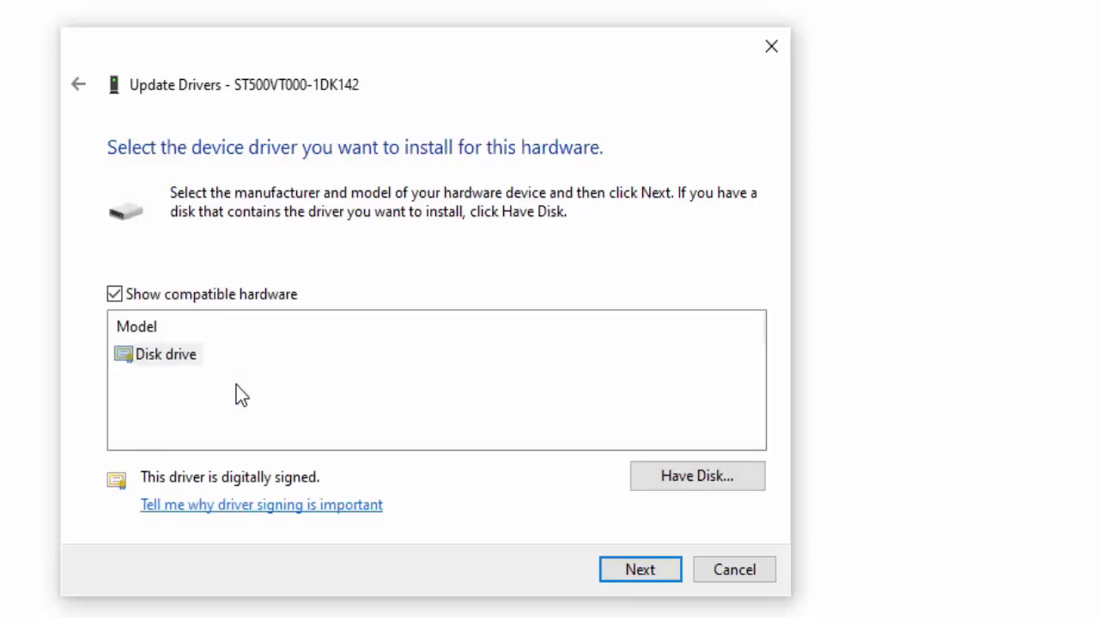
pyautogui.click(237, 386)
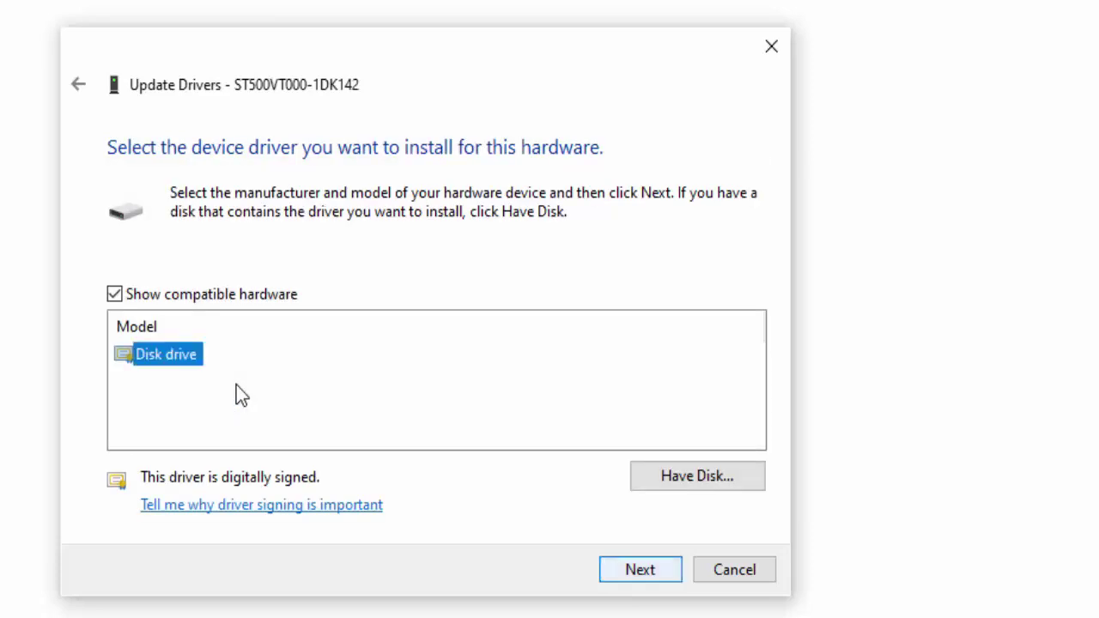
pyautogui.press('Return')
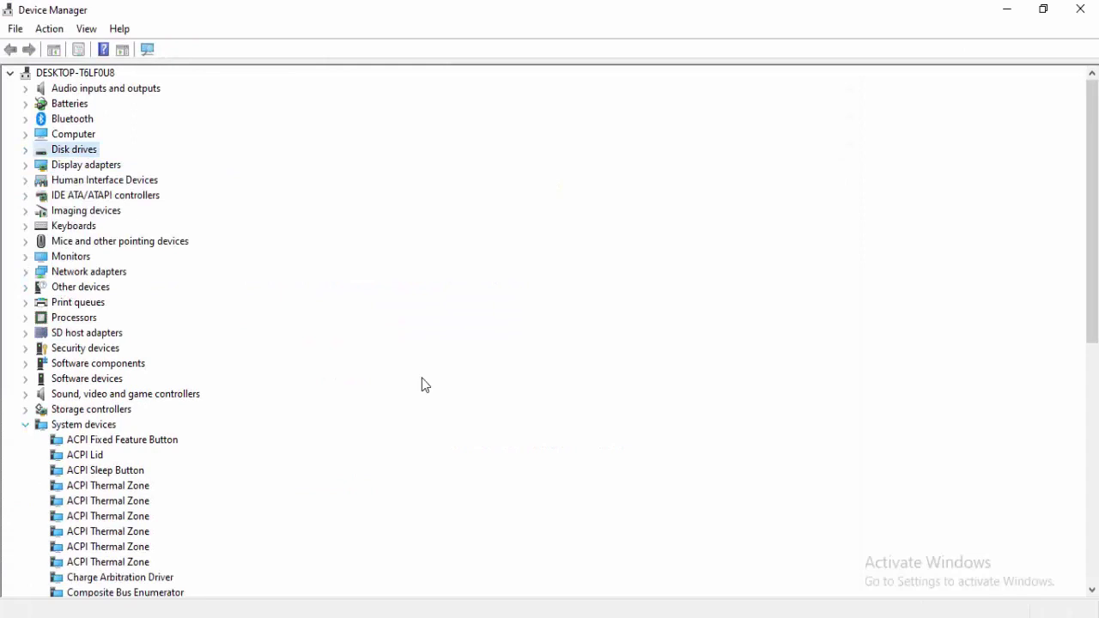
# Step: Close Device Manager and dismiss the shut down dialog
pyautogui.hotkey('alt', 'F4')
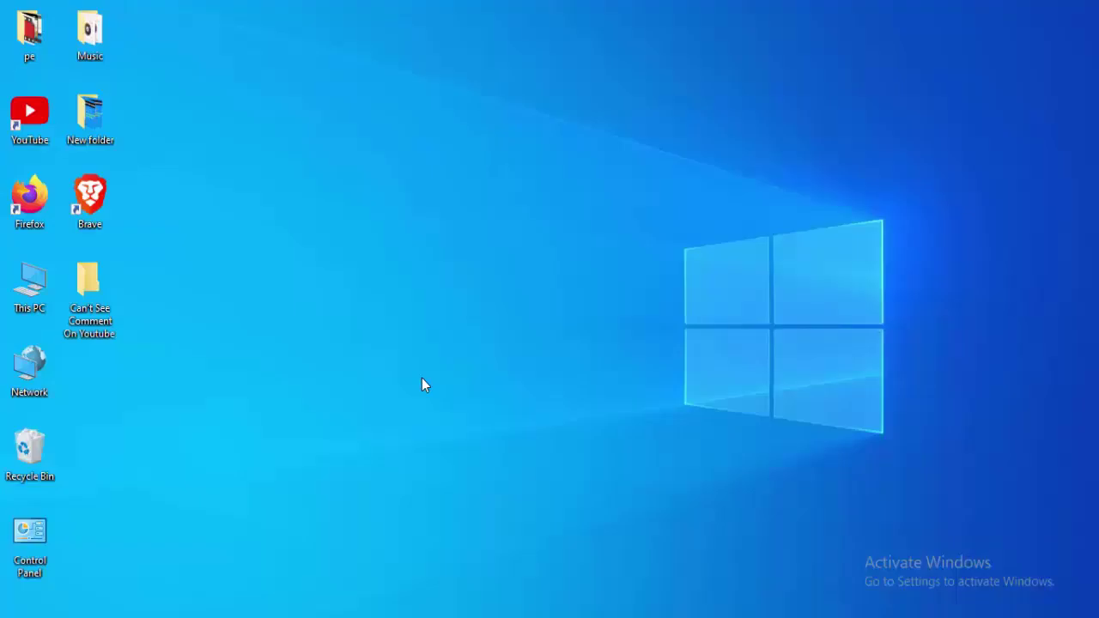
pyautogui.hotkey('alt', 'F4')
pyautogui.press('Escape')
# Step: Launch Google Chrome from a Start menu search for 'chrome'
pyautogui.press('super')
pyautogui.write('chrome')
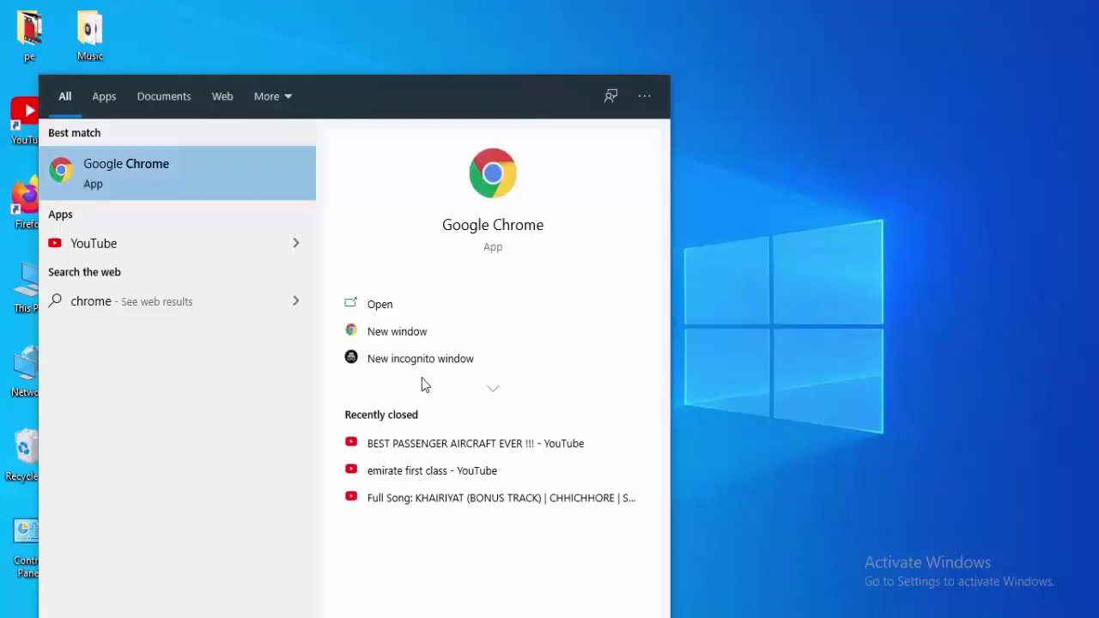
pyautogui.press('Return')
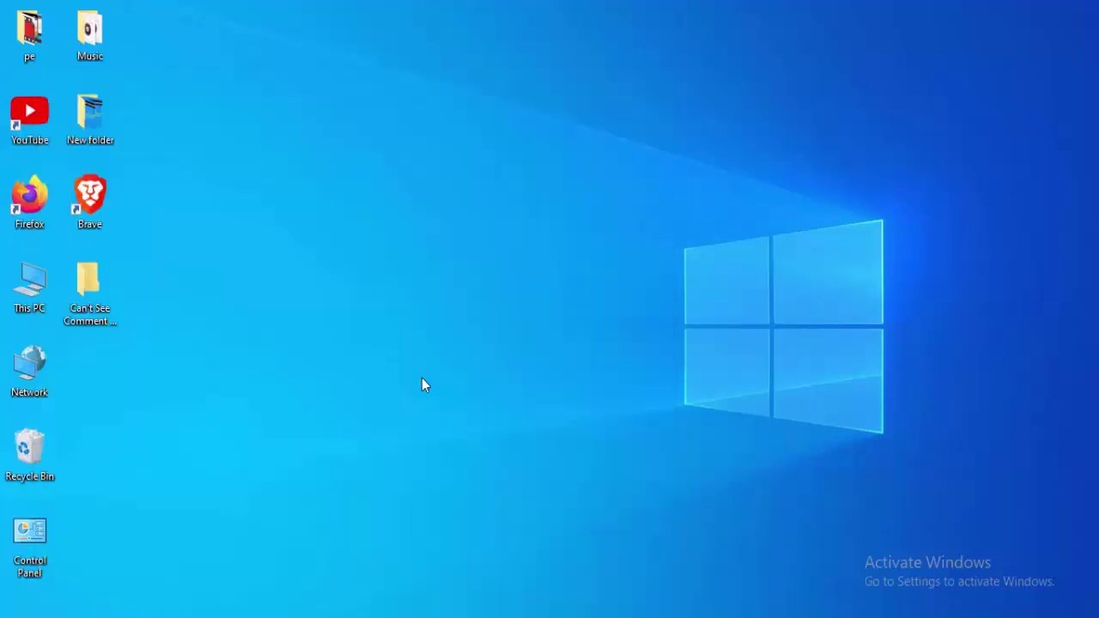
# Step: Search Google for 'download windows 10' and open Microsoft's Download Windows 10 page
pyautogui.write('down')
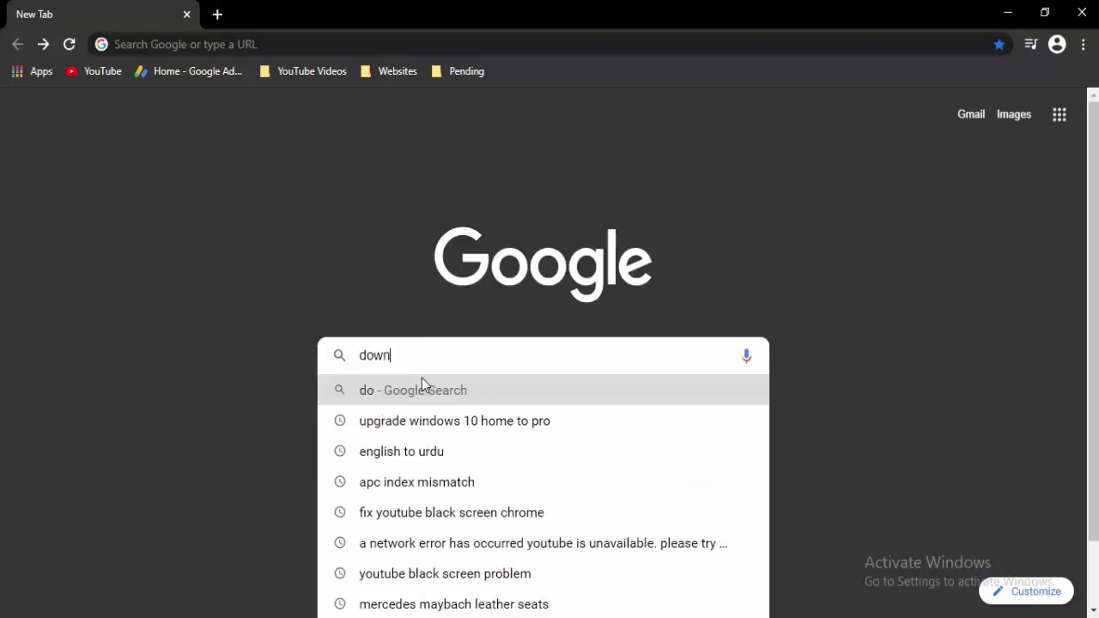
pyautogui.write('load windows 10')
pyautogui.press('Return')
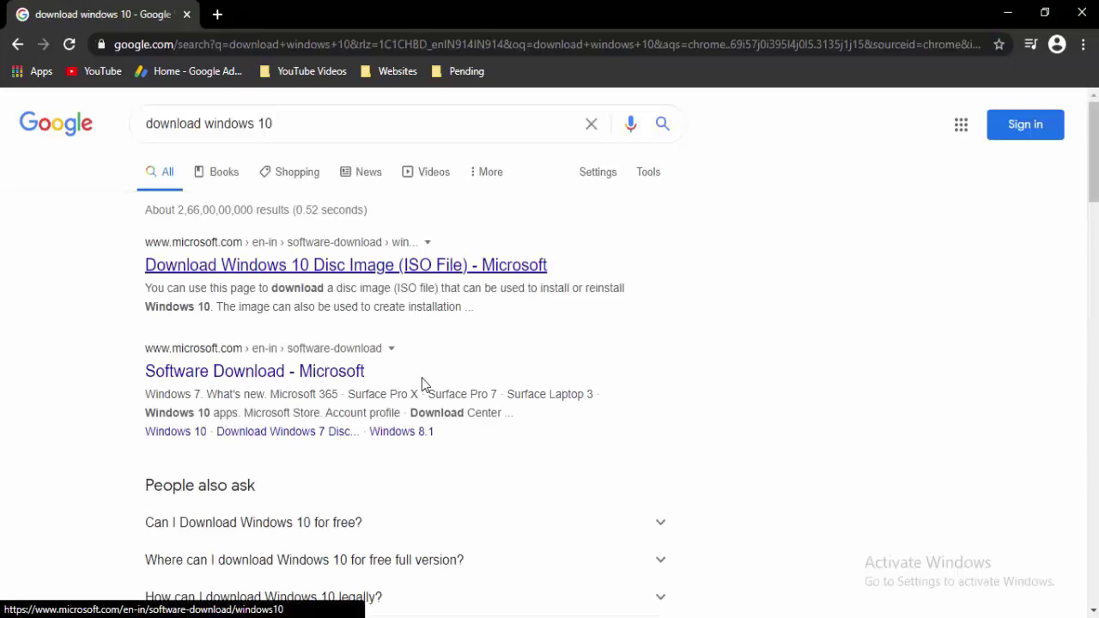
pyautogui.click(422, 384)
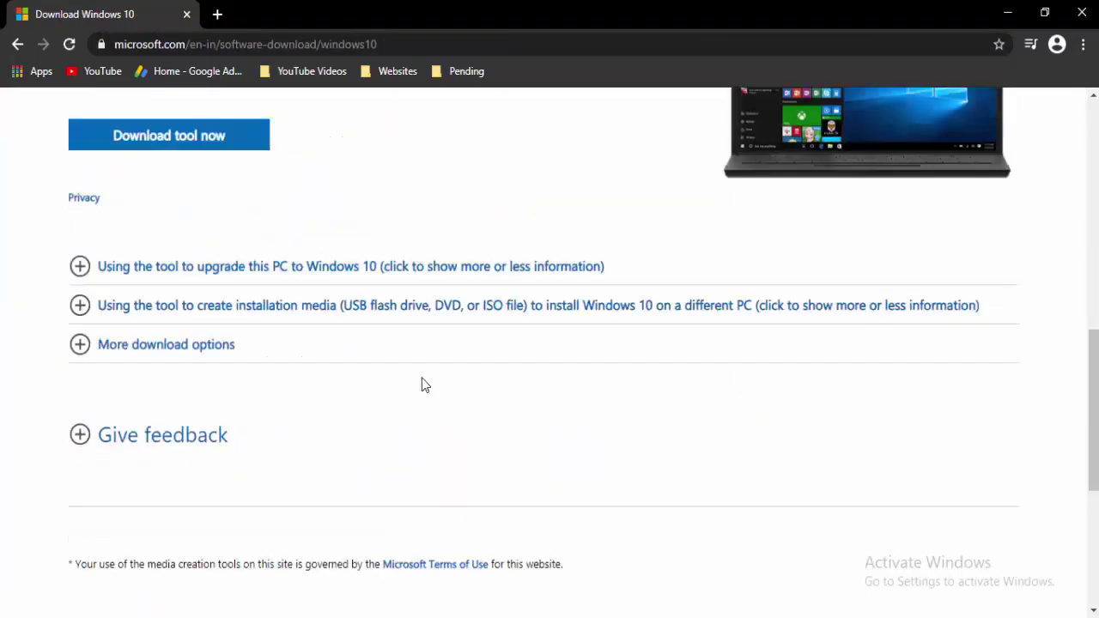
pyautogui.scroll(3, 422, 385)
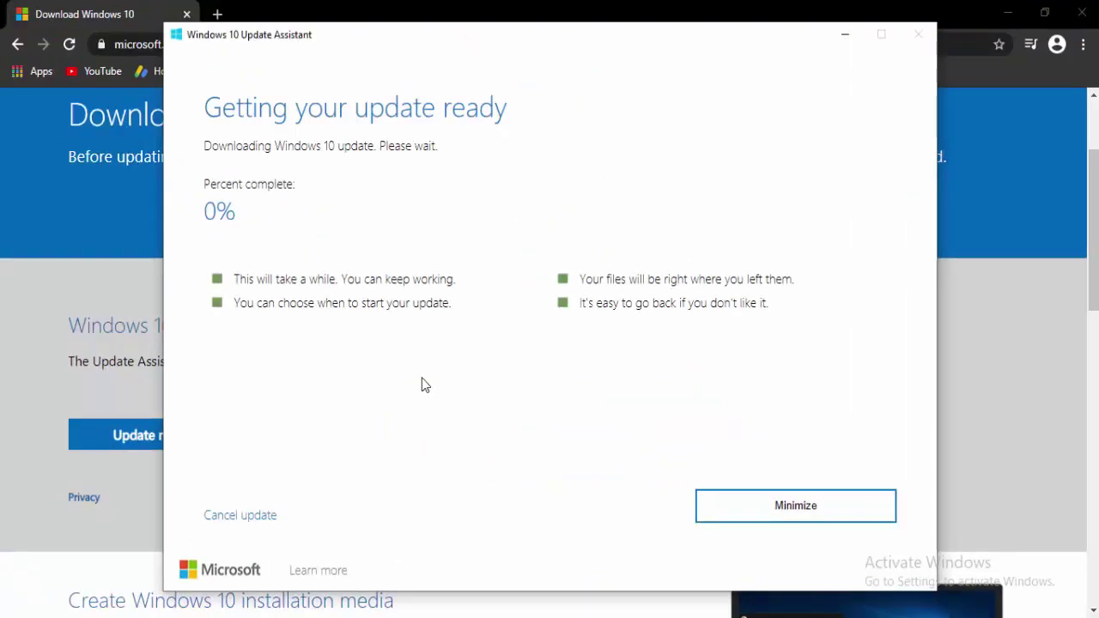
# Step: Minimize the Update Assistant and Chrome windows with Windows+D to reveal the Windows 10 desktop
pyautogui.press('super+d')
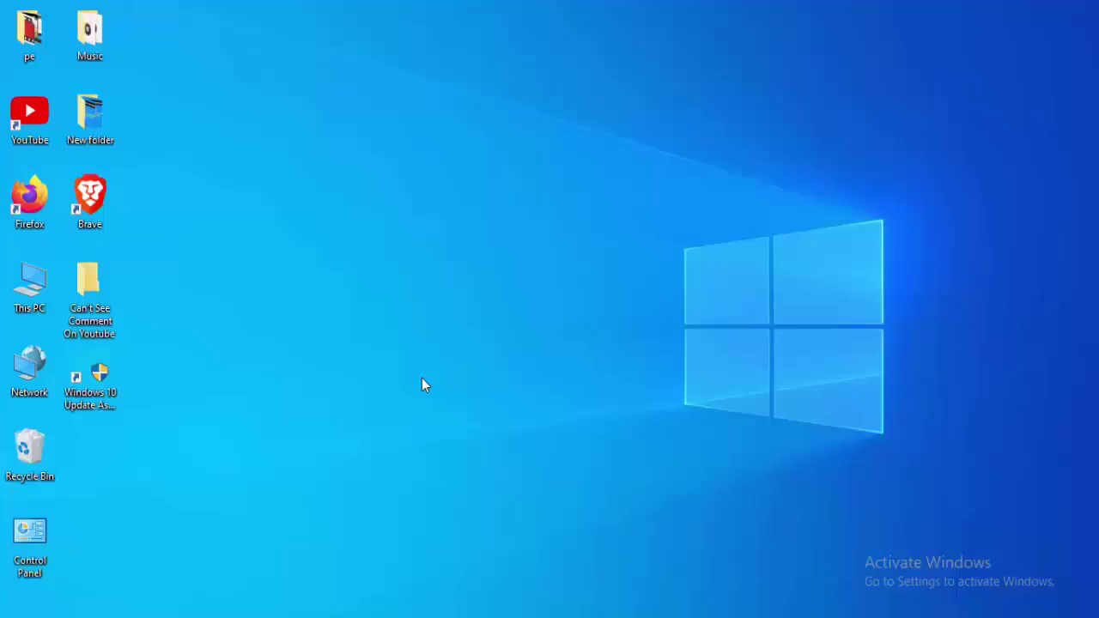